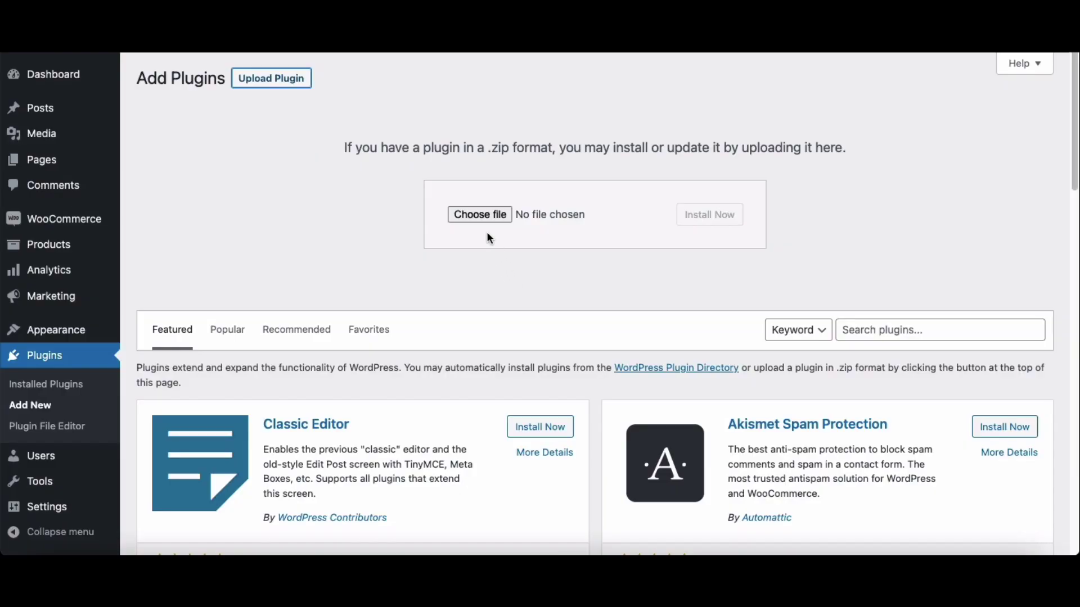
# Upload the webtoffee-product-feed-pro.zip plugin, install it, and activate it.
pyautogui.click(480, 217)
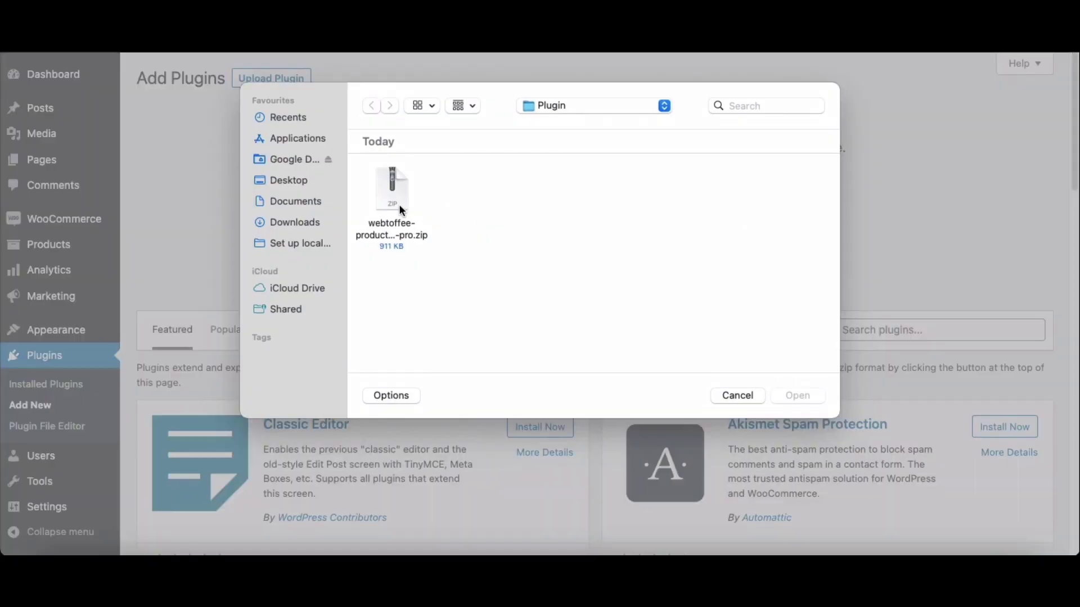
pyautogui.click(397, 204)
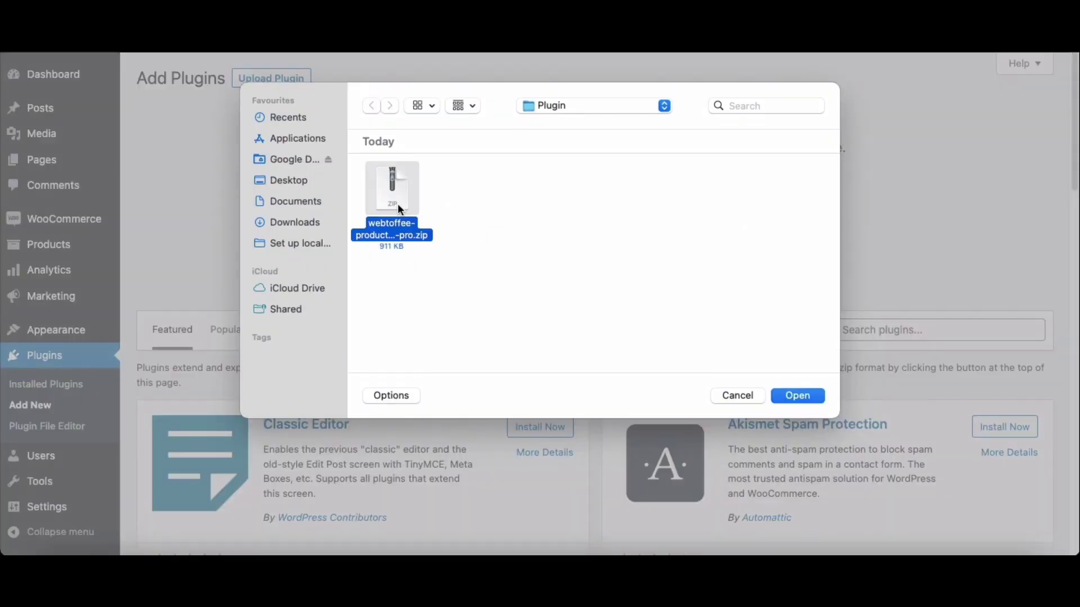
pyautogui.click(790, 396)
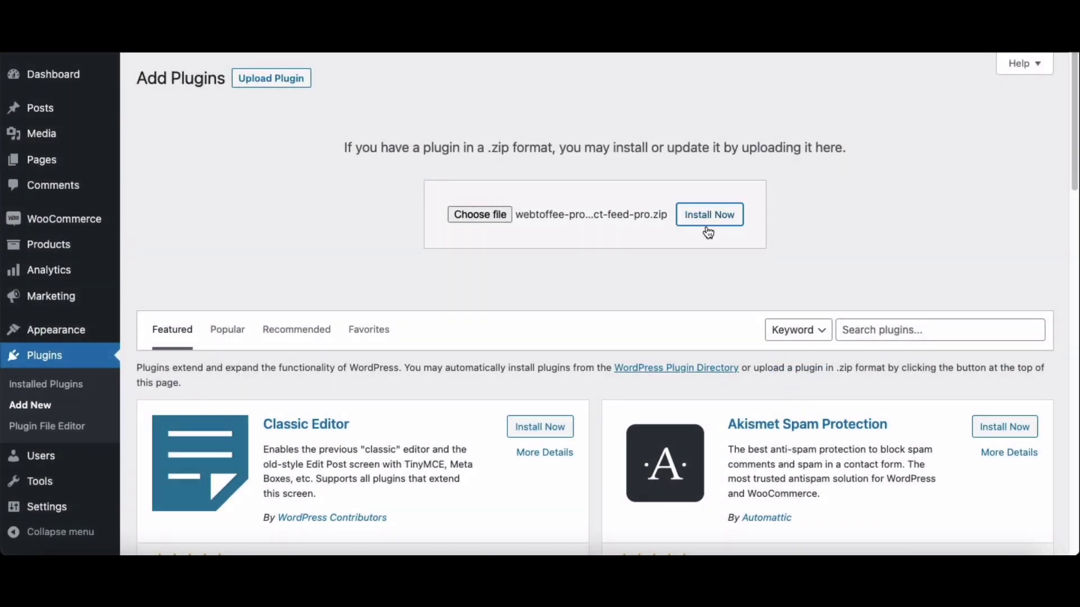
pyautogui.click(707, 228)
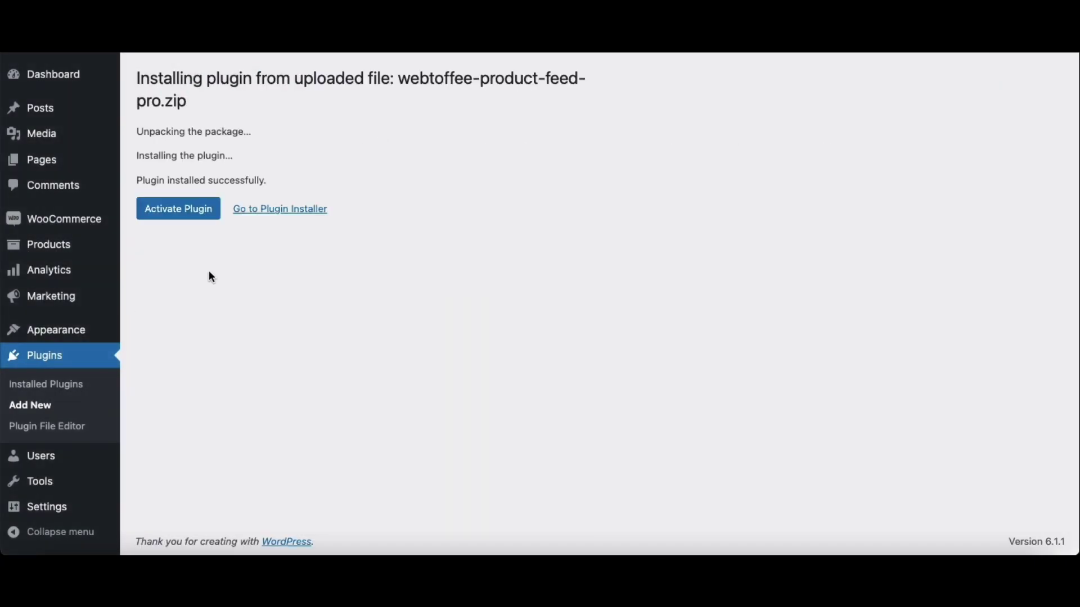
pyautogui.click(190, 226)
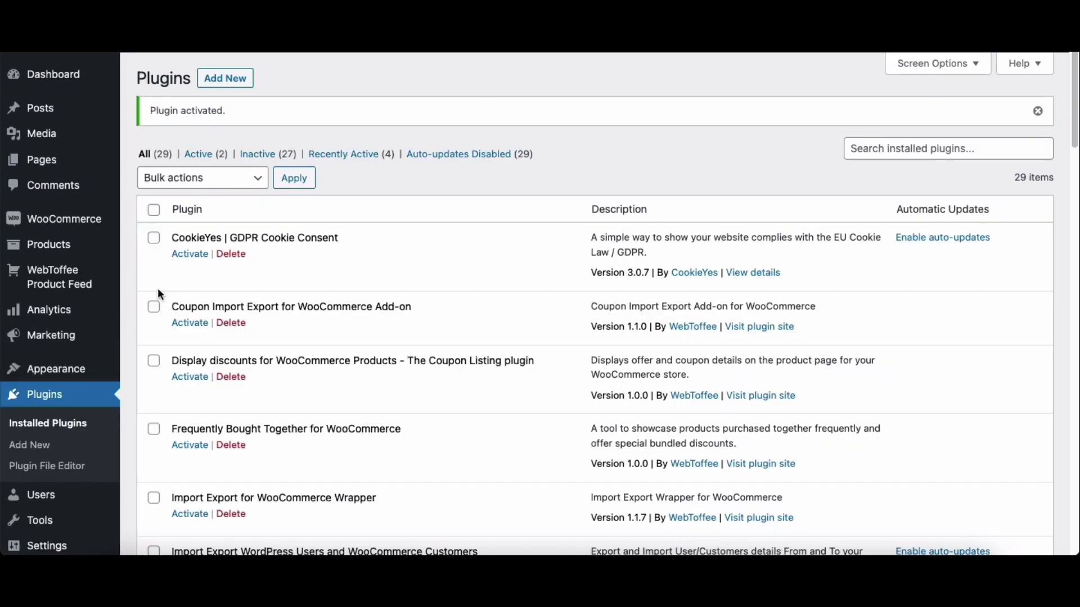
pyautogui.moveTo(73, 289)
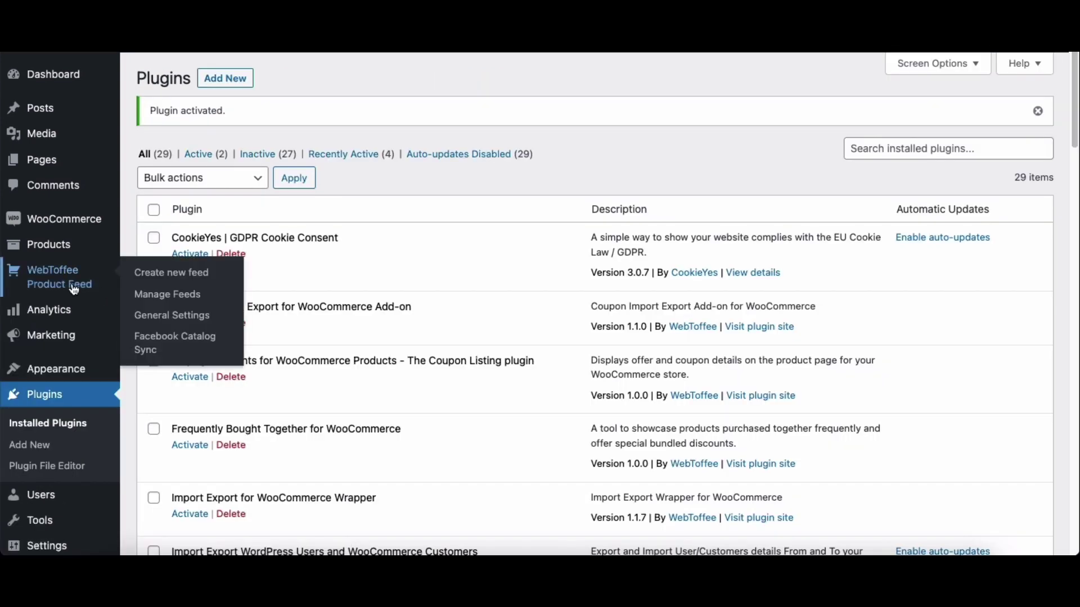
# Create a feed with file name G-feed, country United States (US), channel Google Shop, Hourly refresh.
pyautogui.click(160, 279)
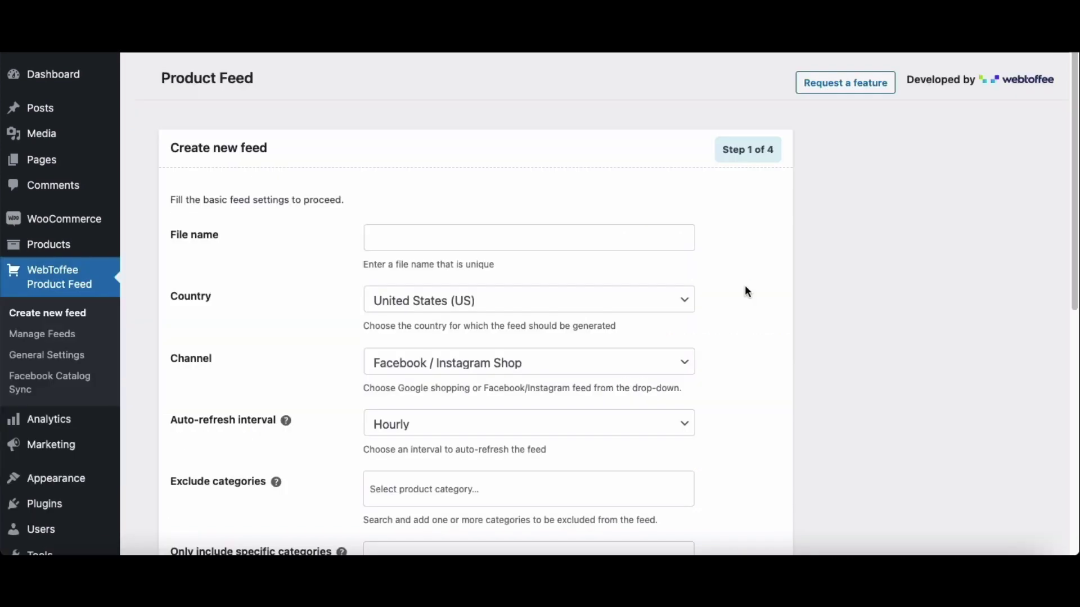
pyautogui.click(539, 236)
pyautogui.write('G-feed')
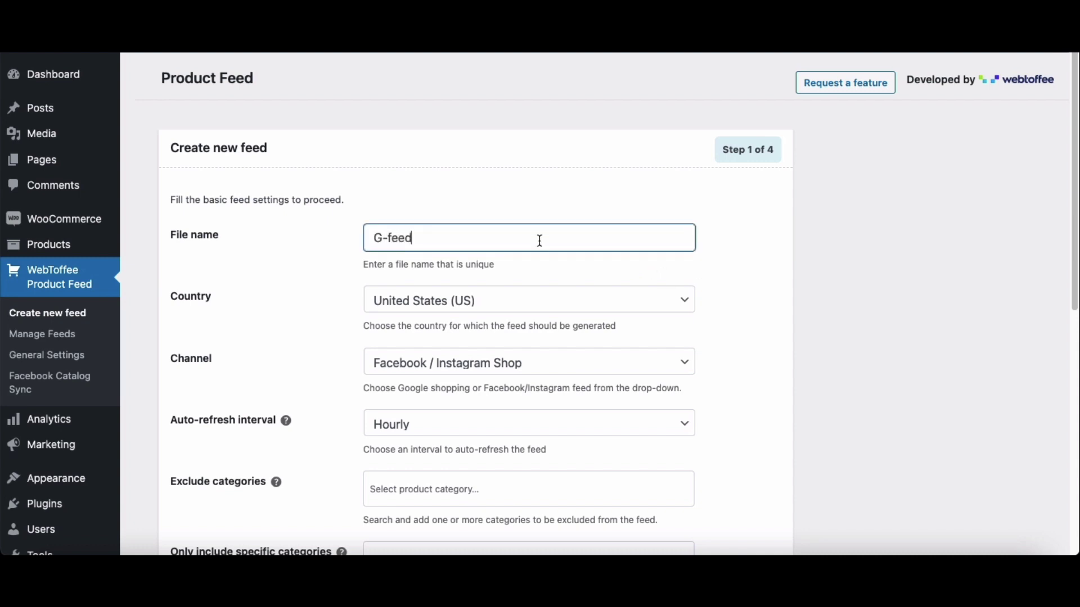
pyautogui.click(536, 299)
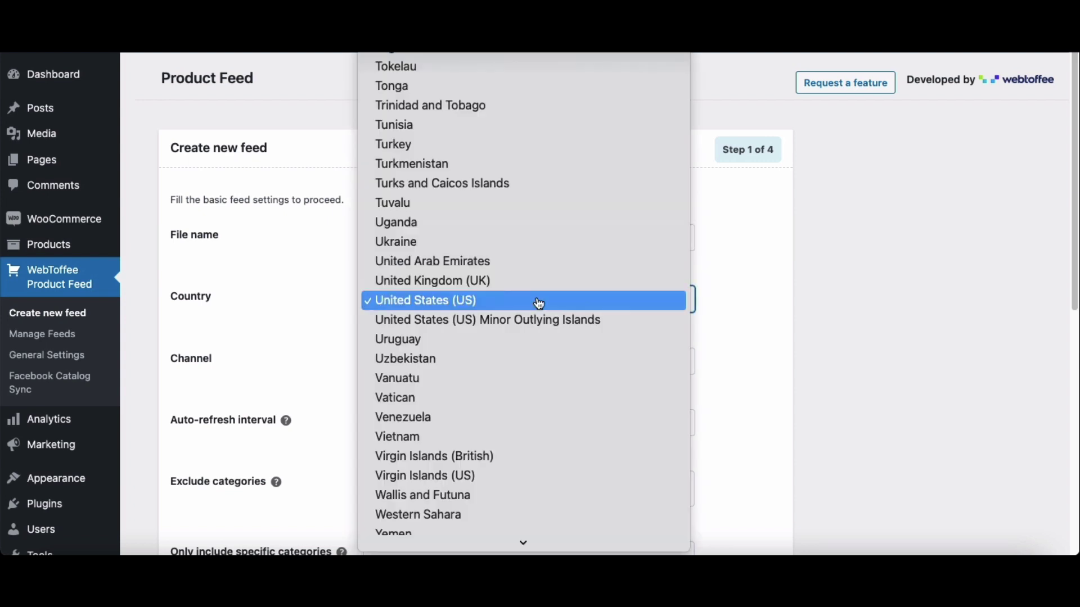
pyautogui.click(538, 303)
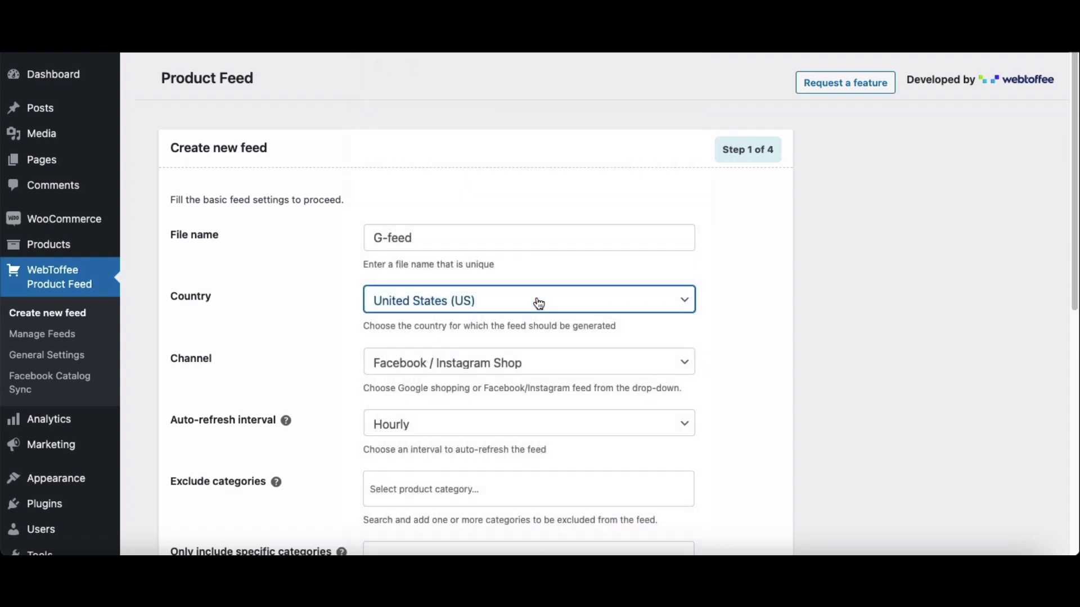
pyautogui.click(535, 339)
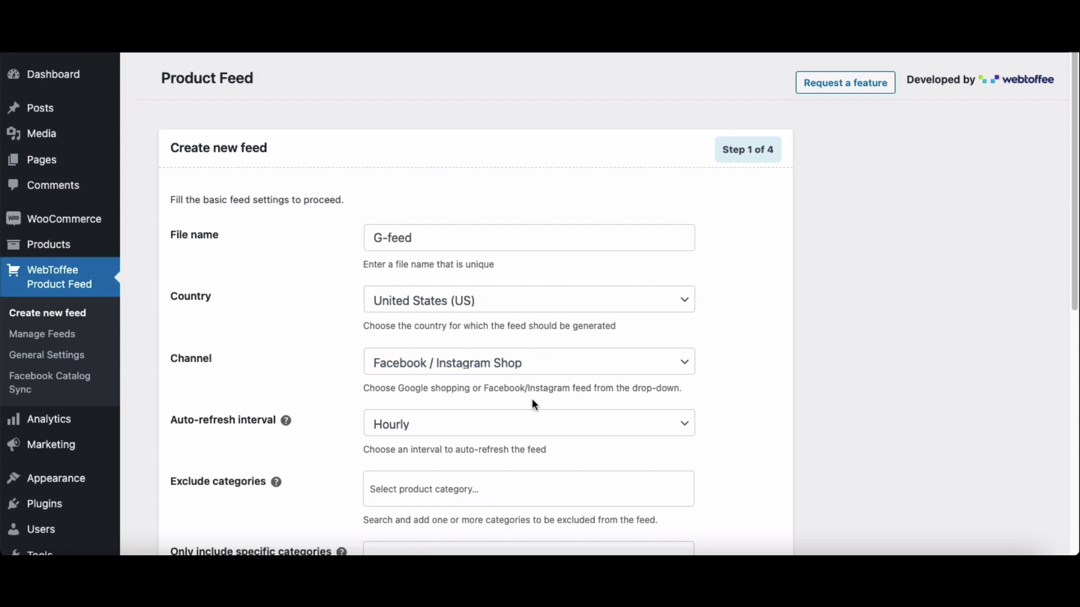
pyautogui.click(542, 371)
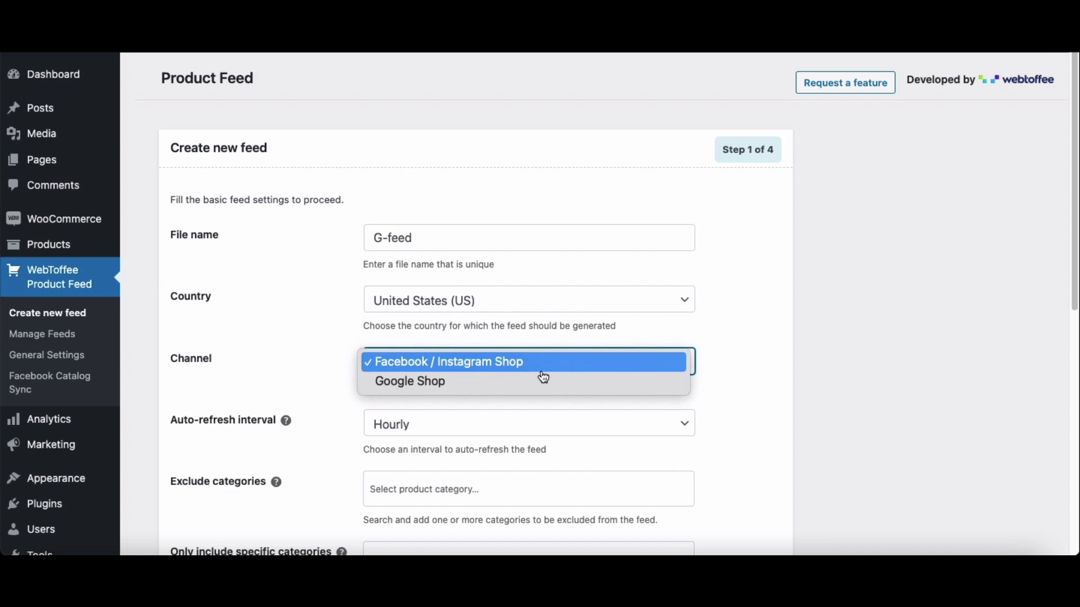
pyautogui.click(544, 382)
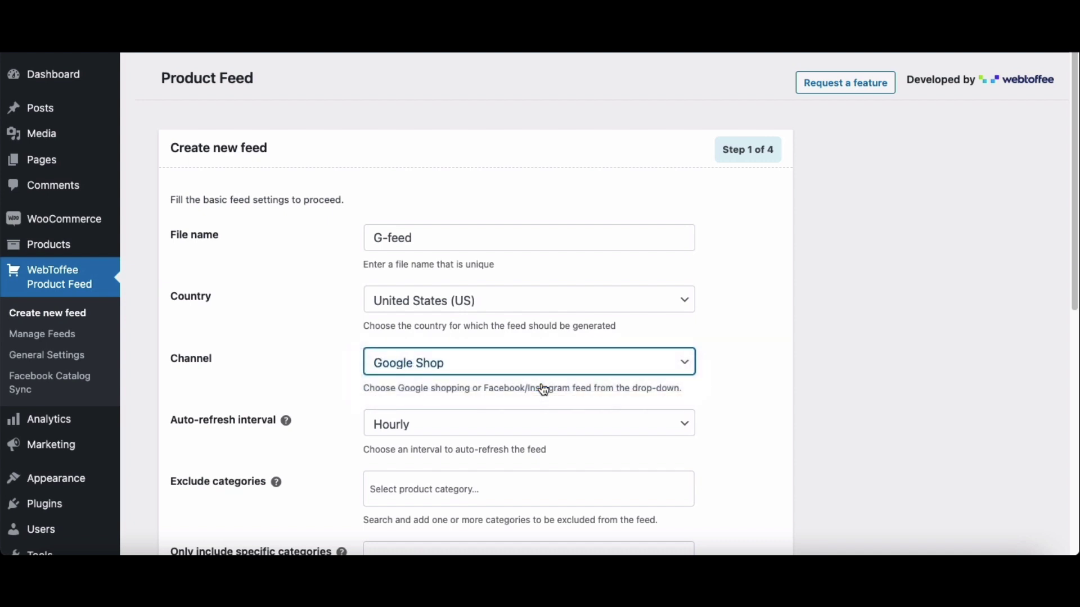
pyautogui.click(543, 424)
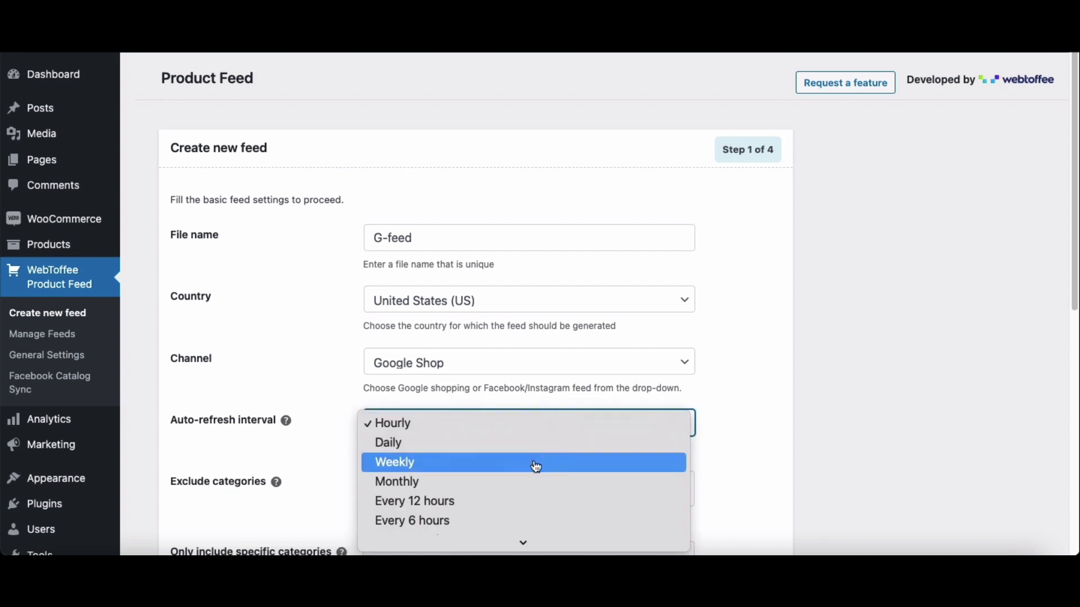
pyautogui.click(540, 433)
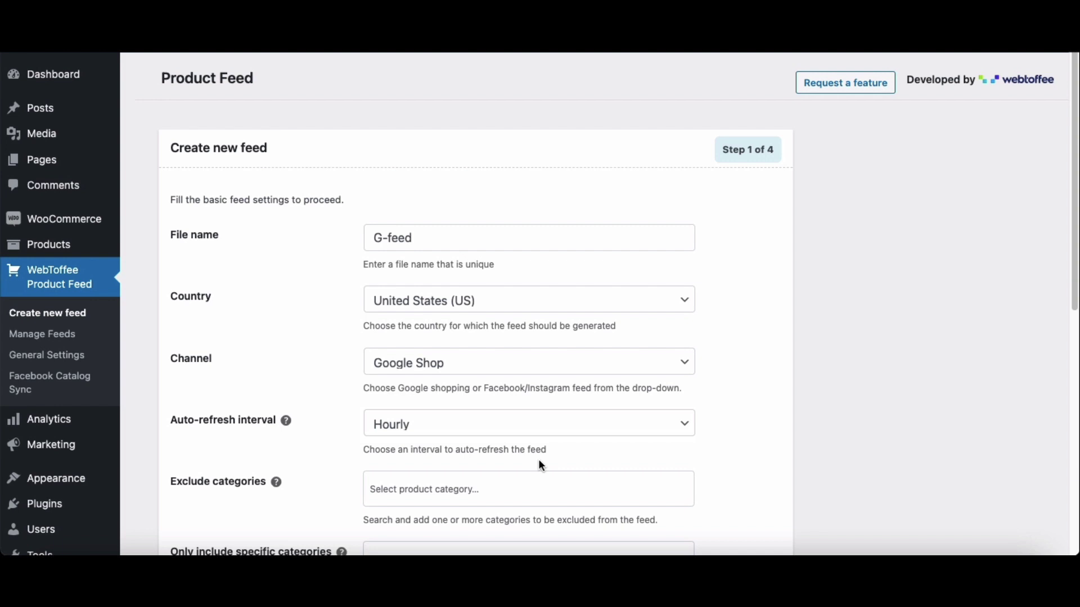
# Exclude Custom coffee blend, Coffee - Subscription (#457) and out-of-stock items, then continue to attribute mapping.
pyautogui.scroll(-2, 542, 466)
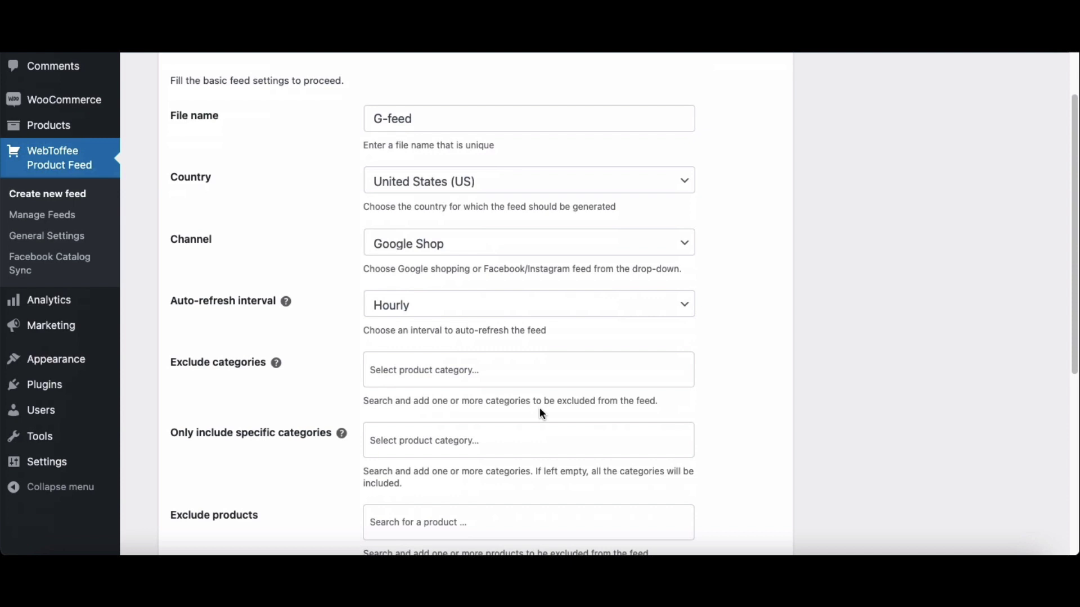
pyautogui.click(537, 374)
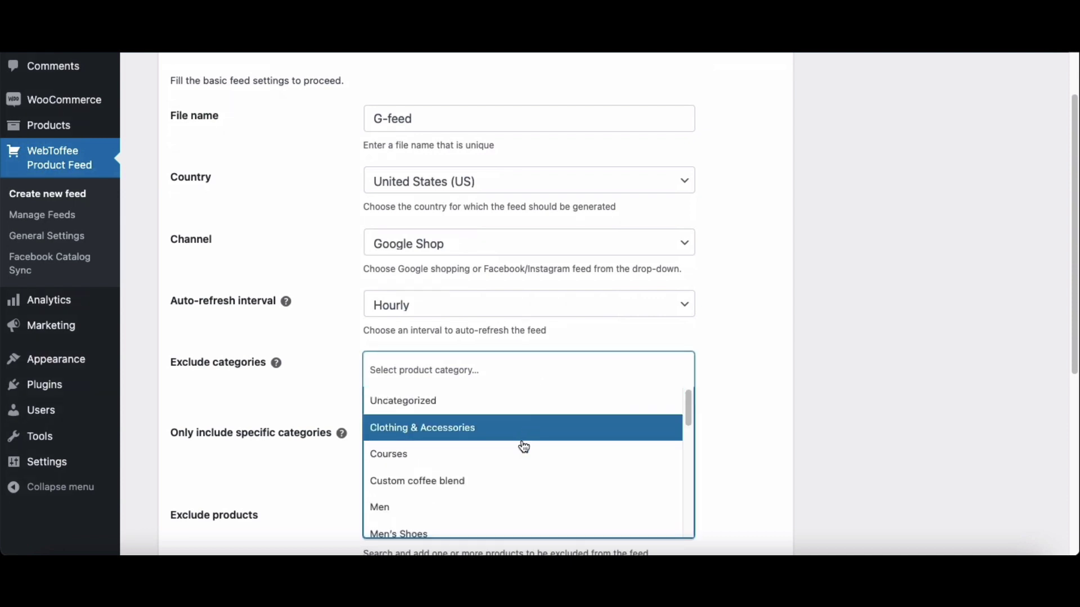
pyautogui.click(510, 487)
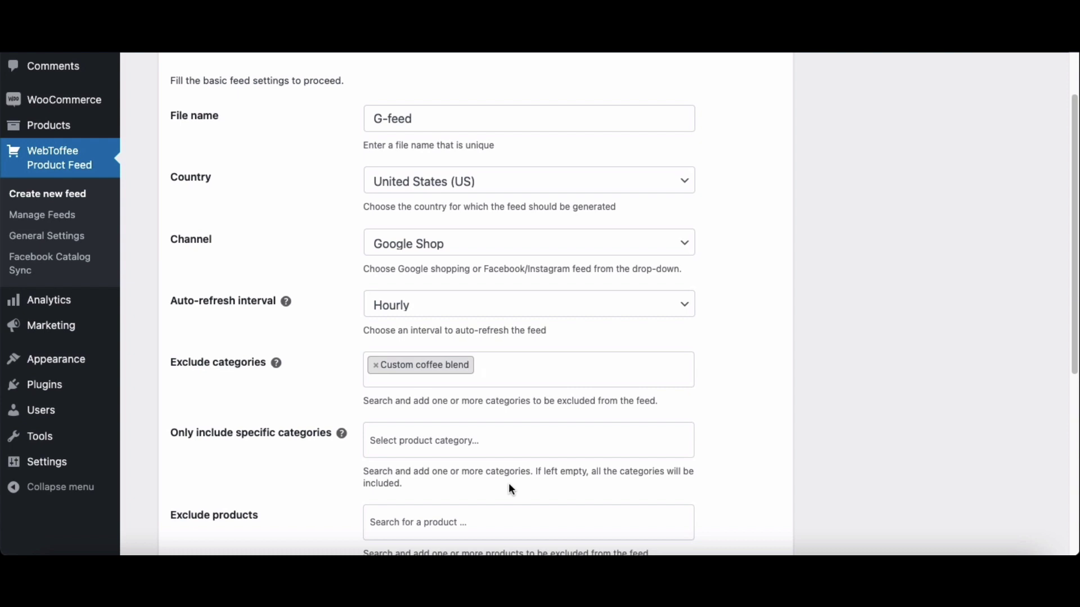
pyautogui.scroll(-5, 509, 484)
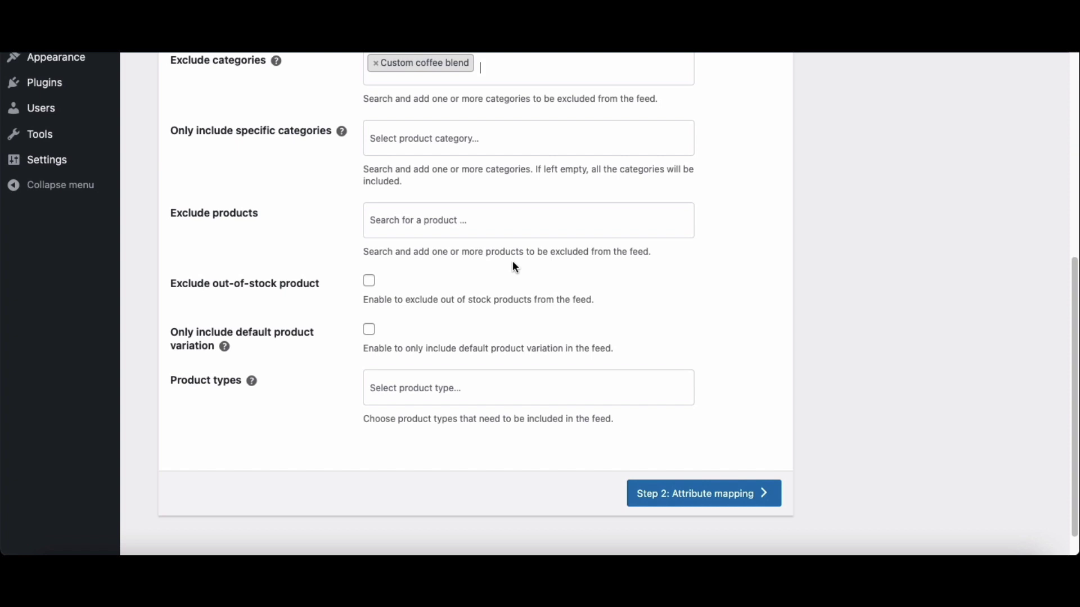
pyautogui.click(511, 230)
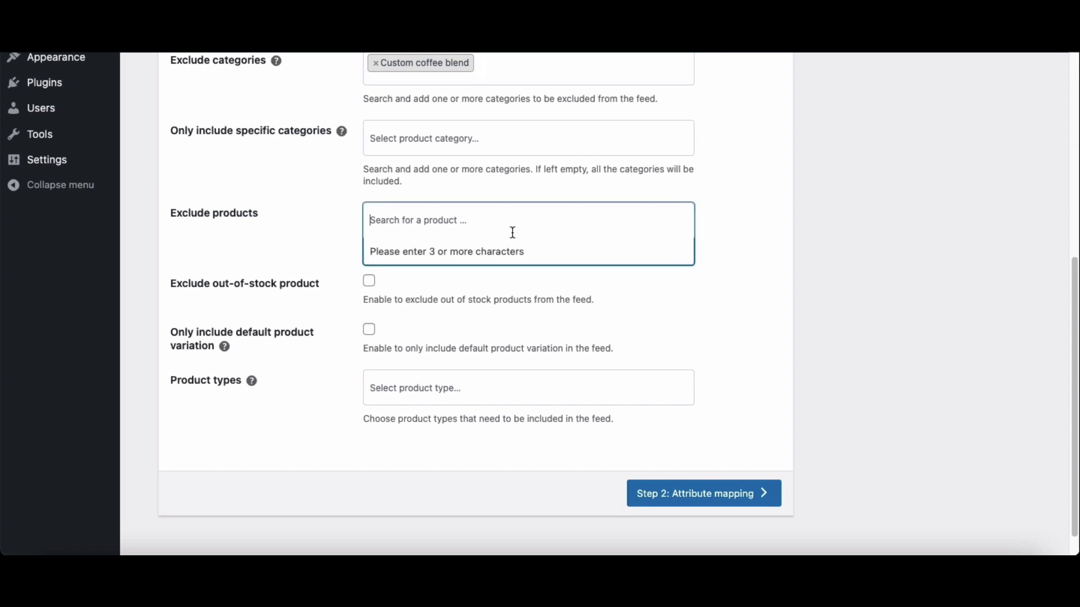
pyautogui.write('coffee')
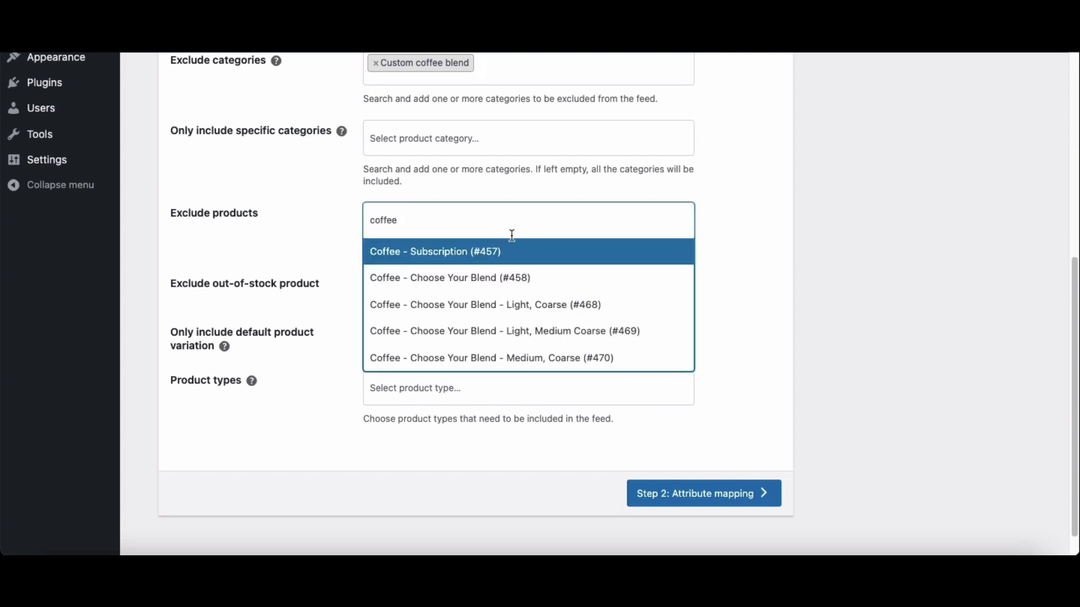
pyautogui.click(508, 256)
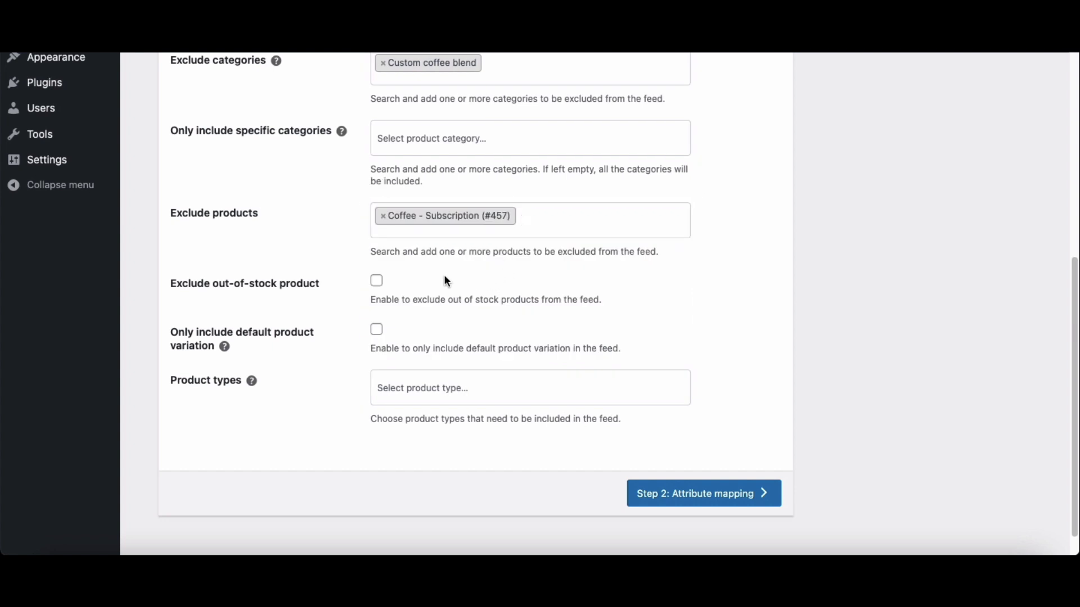
pyautogui.click(377, 281)
pyautogui.scroll(1, 380, 288)
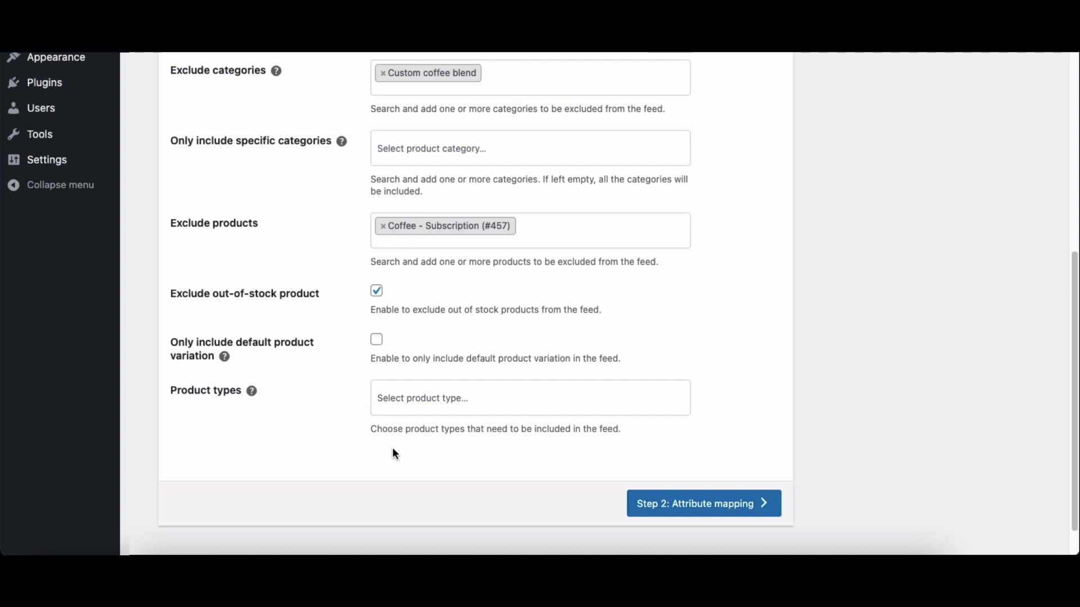
pyautogui.click(693, 507)
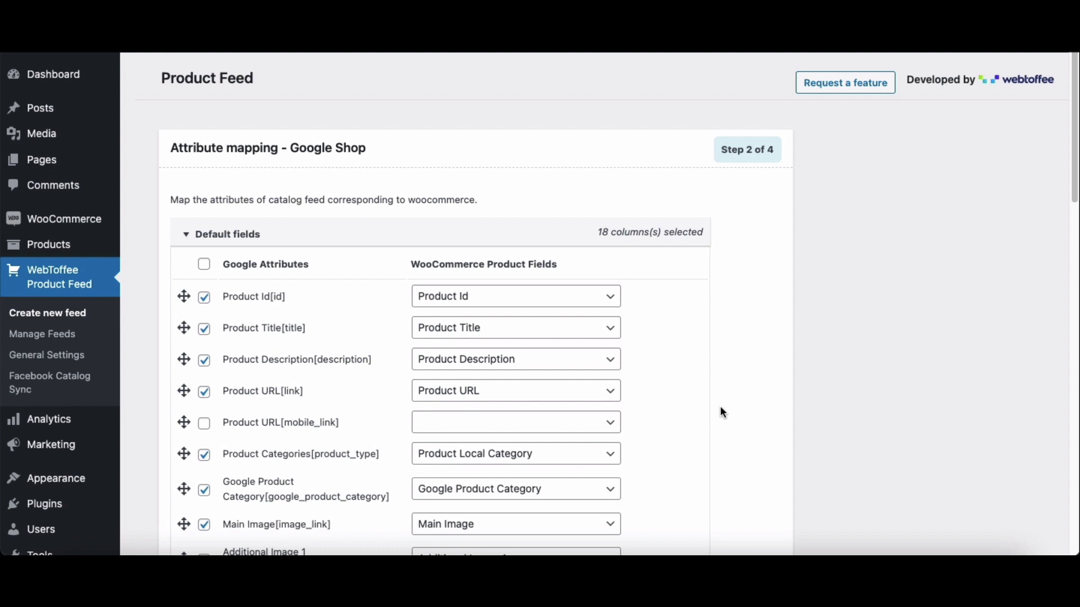
# Expand Unique Product Identifiers and keep Brand as the manufacturer mapping.
pyautogui.scroll(-10, 723, 412)
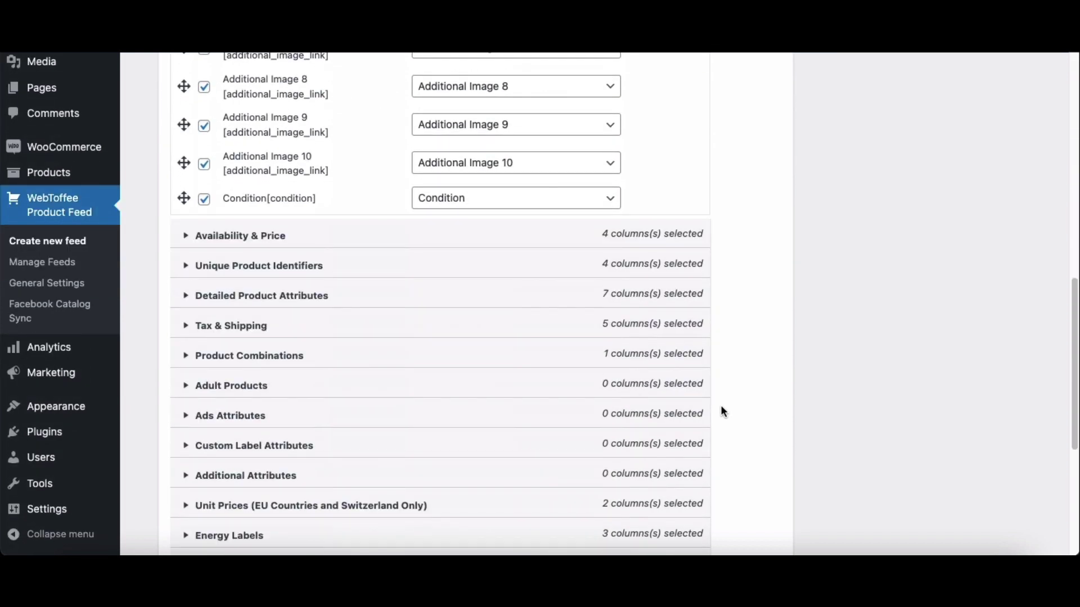
pyautogui.click(268, 275)
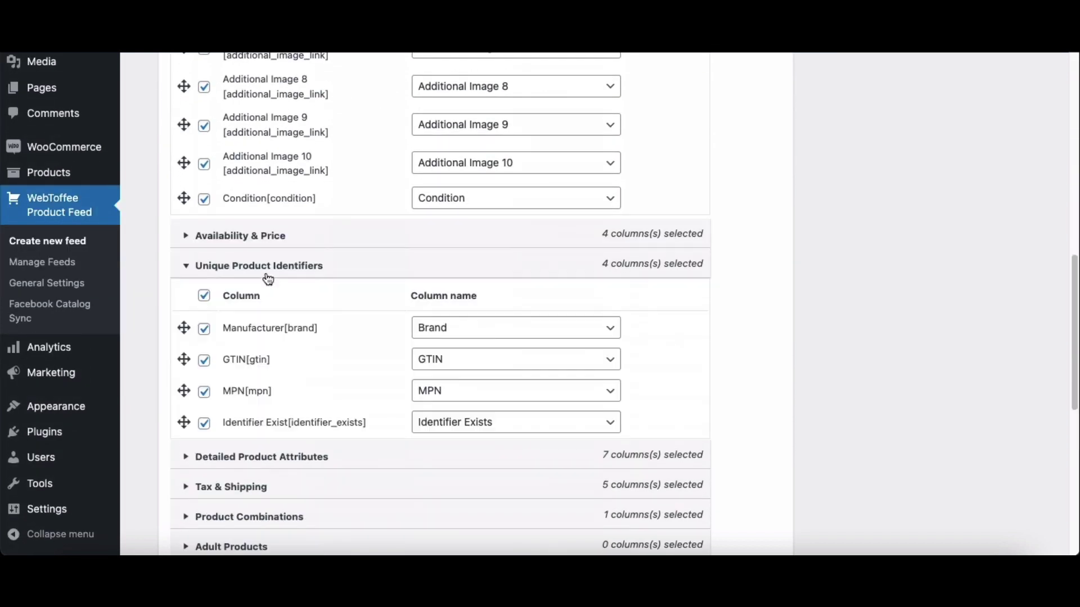
pyautogui.click(445, 337)
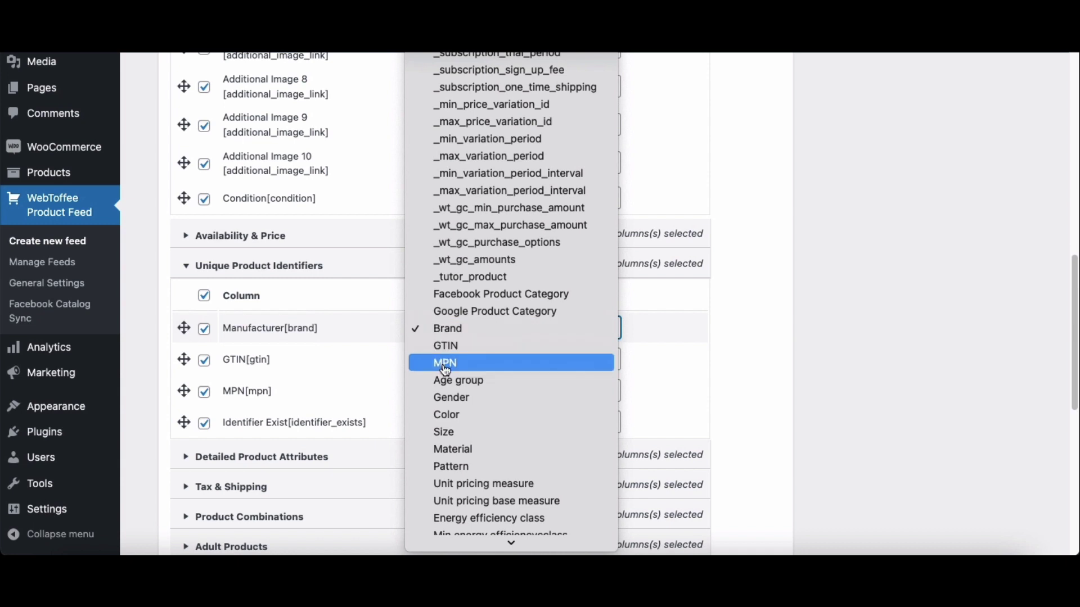
pyautogui.click(669, 331)
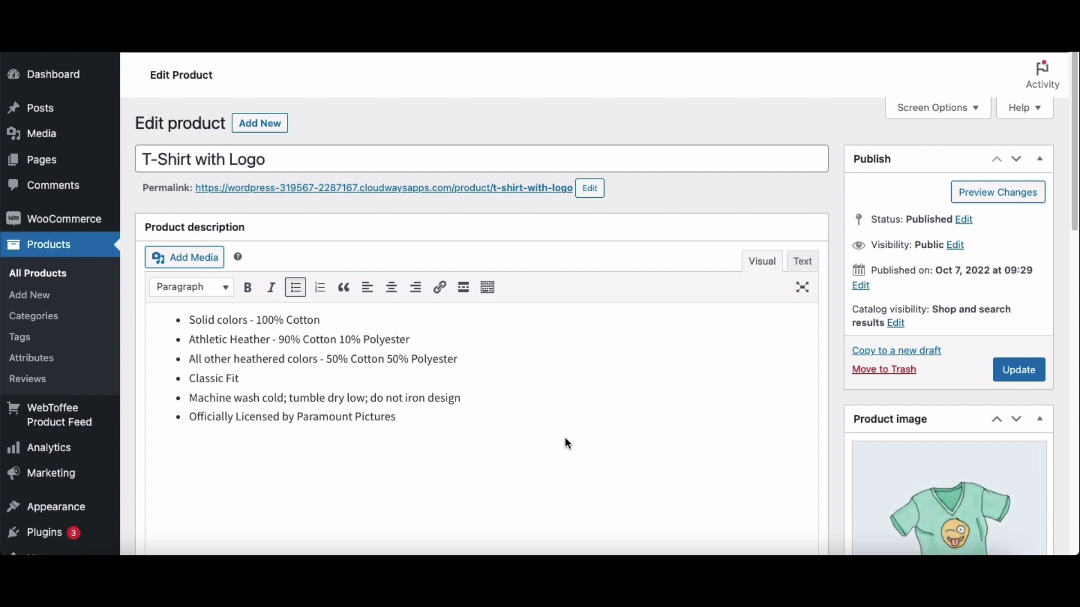
pyautogui.scroll(-10, 565, 437)
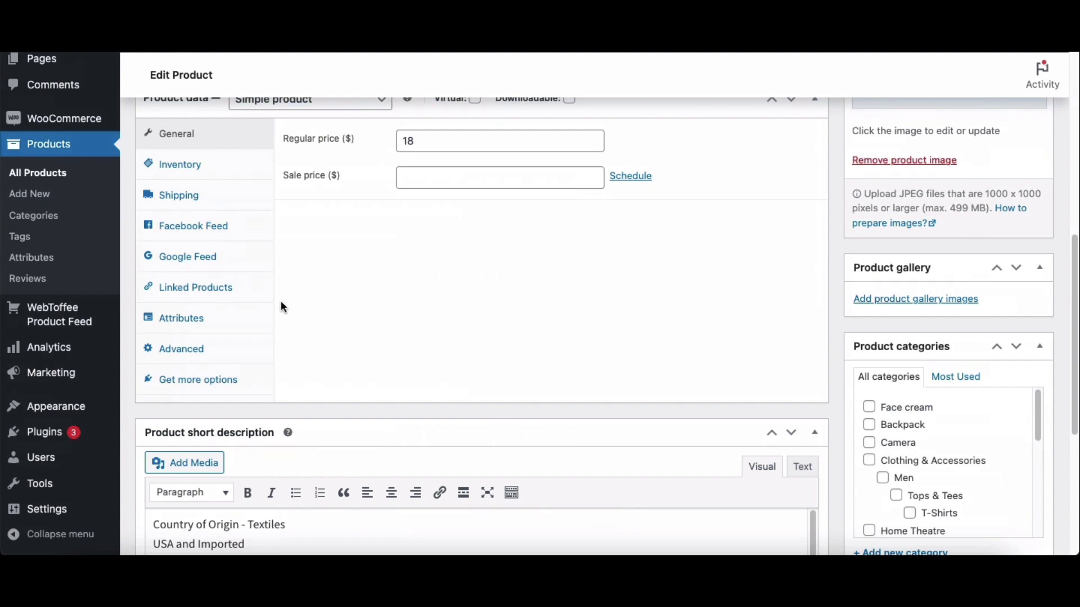
# Check the product's Google Feed Brand, GTIN and MPN values, then continue to Step 3: Category mapping.
pyautogui.click(226, 269)
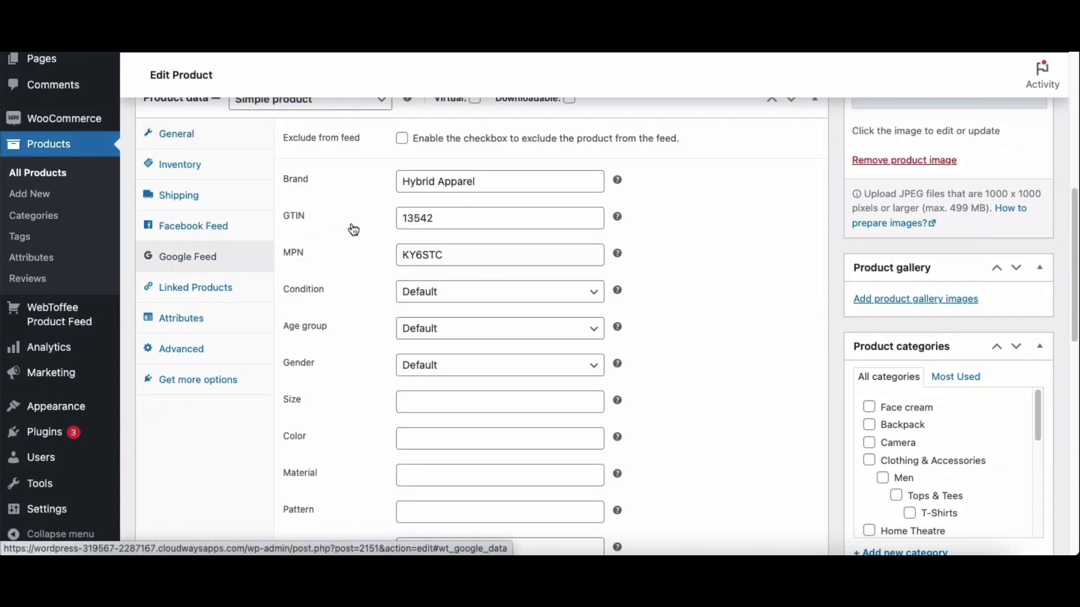
pyautogui.click(528, 192)
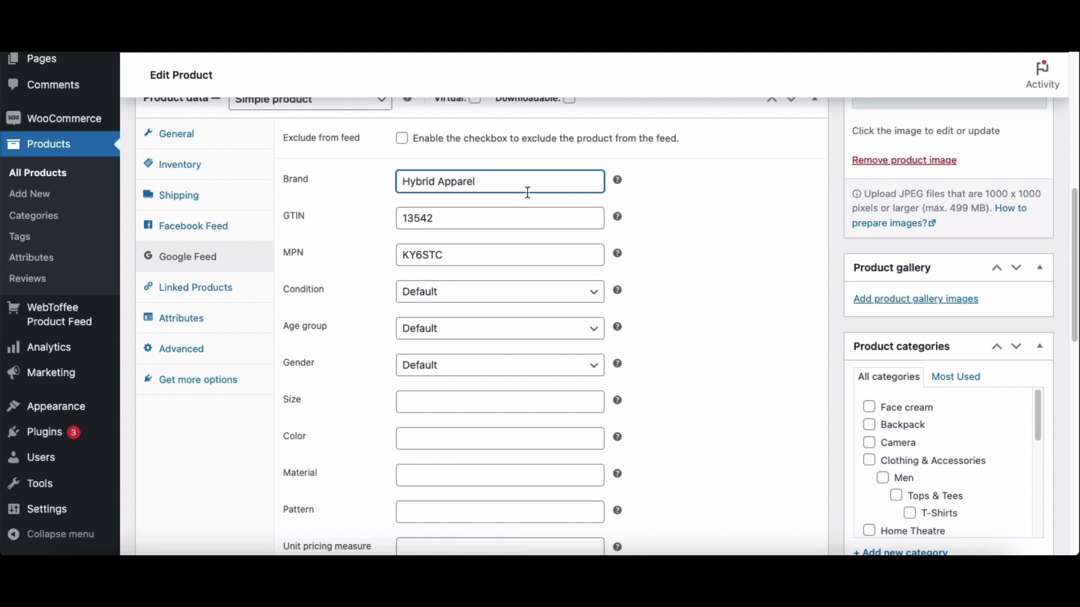
pyautogui.click(525, 218)
pyautogui.click(523, 256)
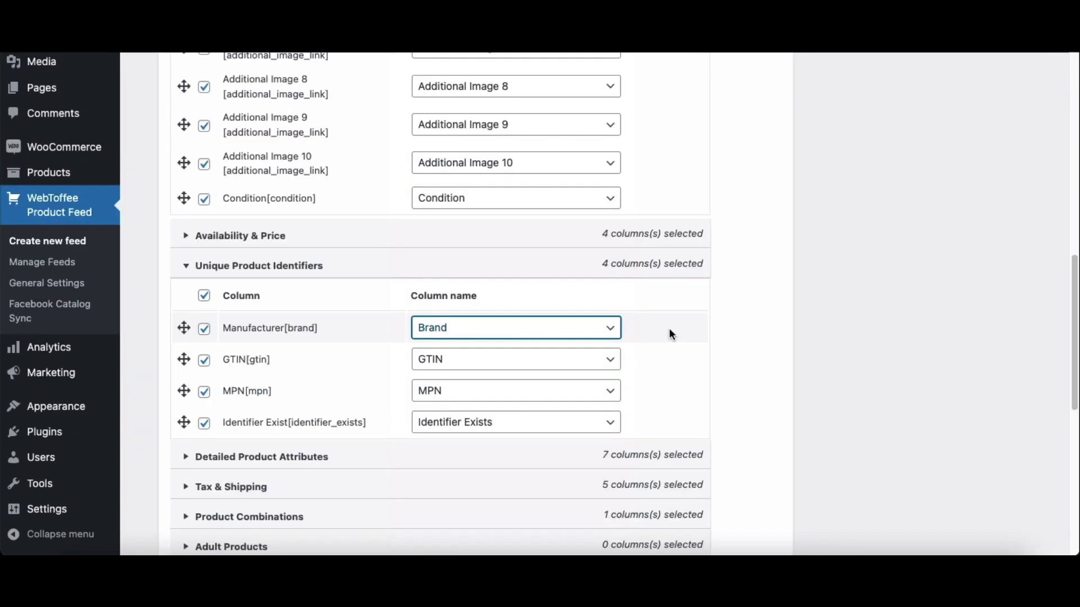
pyautogui.scroll(-10, 671, 332)
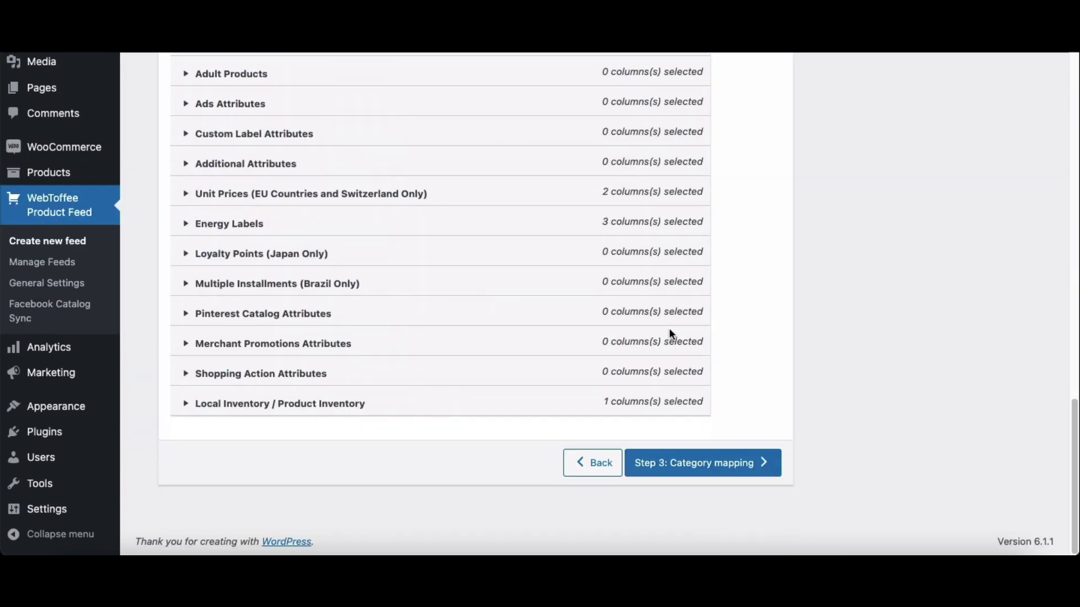
pyautogui.click(685, 467)
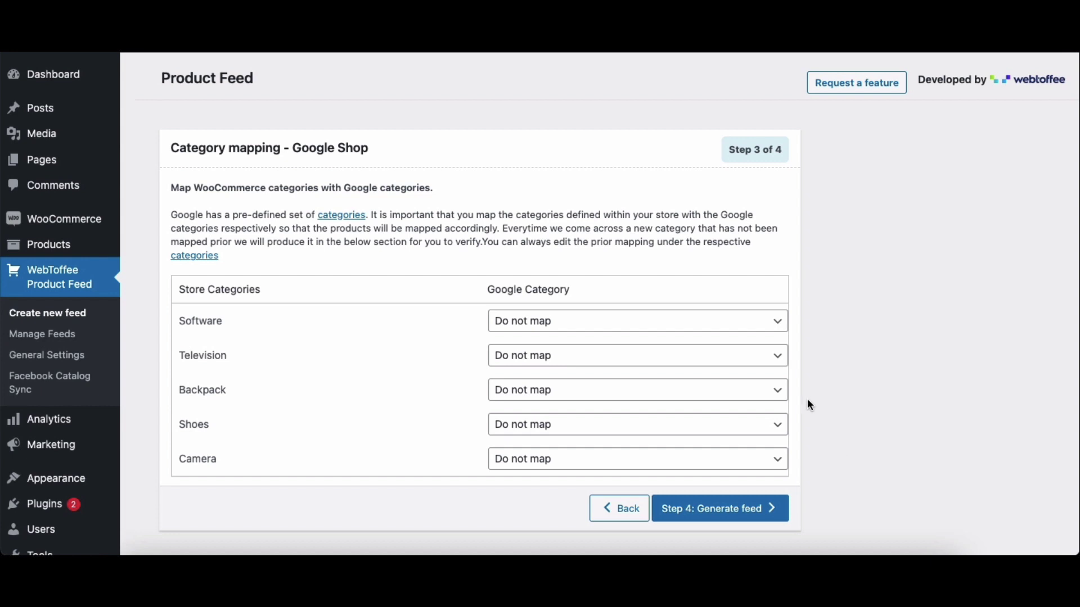
# Map Software to Software > Computer Software and continue to Step 4: Generate feed.
pyautogui.click(780, 329)
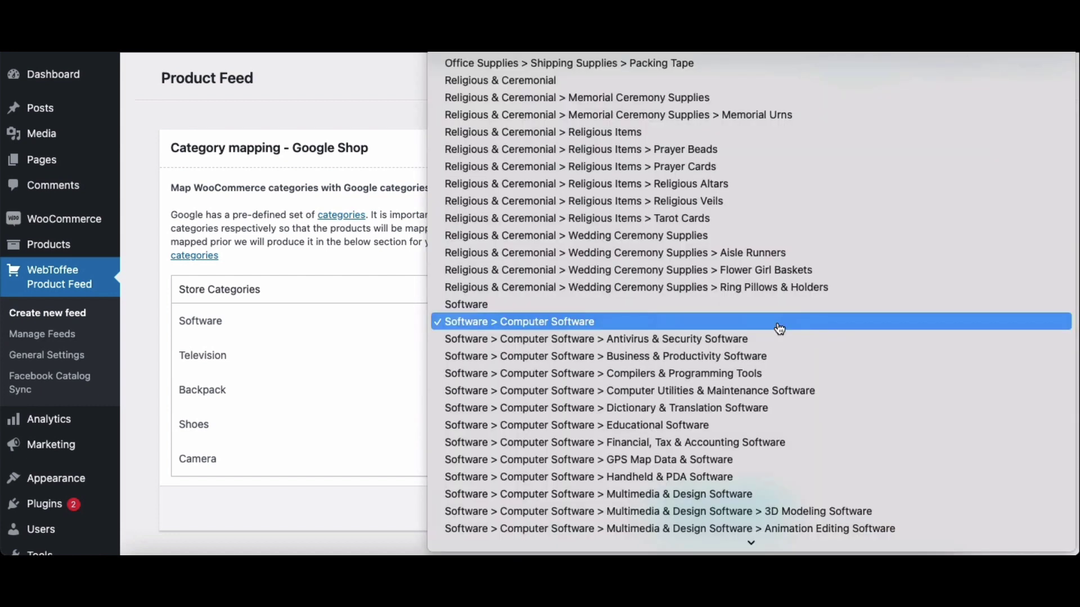
pyautogui.click(780, 328)
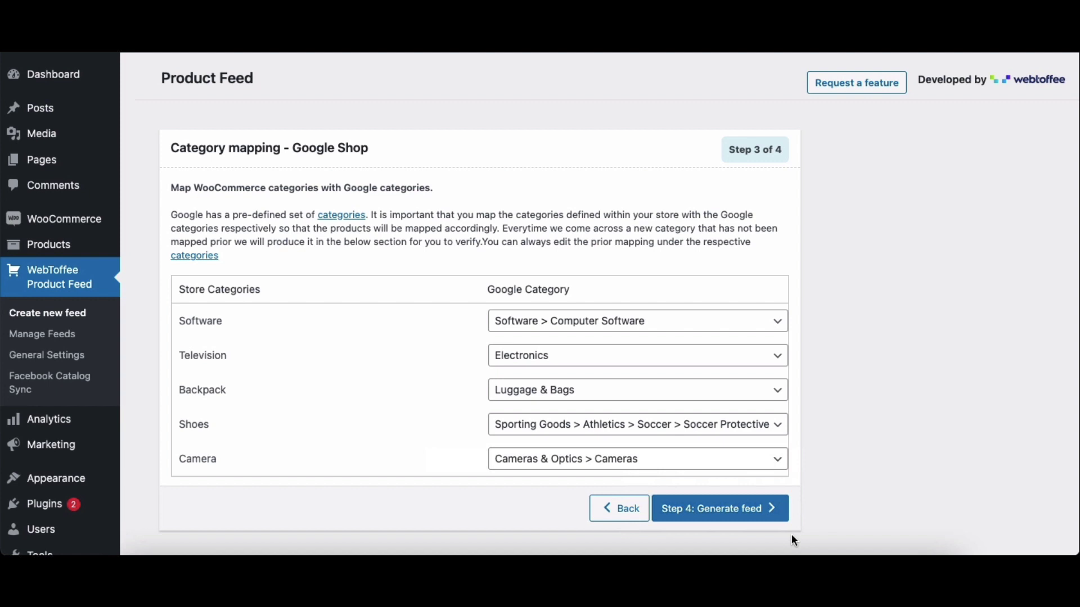
pyautogui.click(747, 518)
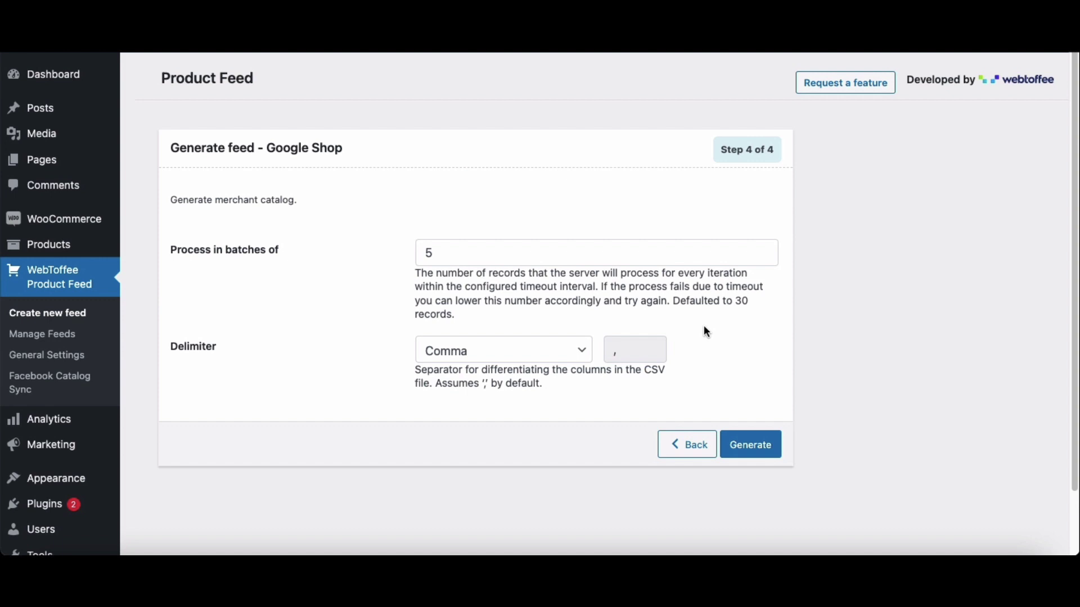
# Generate the Google Shop feed in batches of 10 with Comma as the delimiter.
pyautogui.doubleClick(711, 253)
pyautogui.write('10')
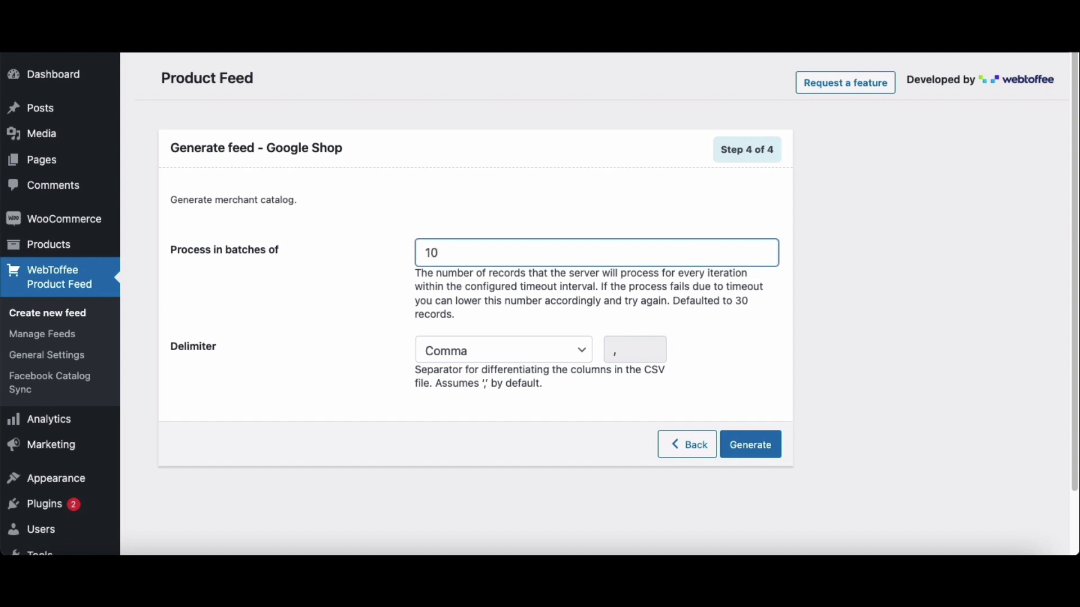
pyautogui.click(711, 314)
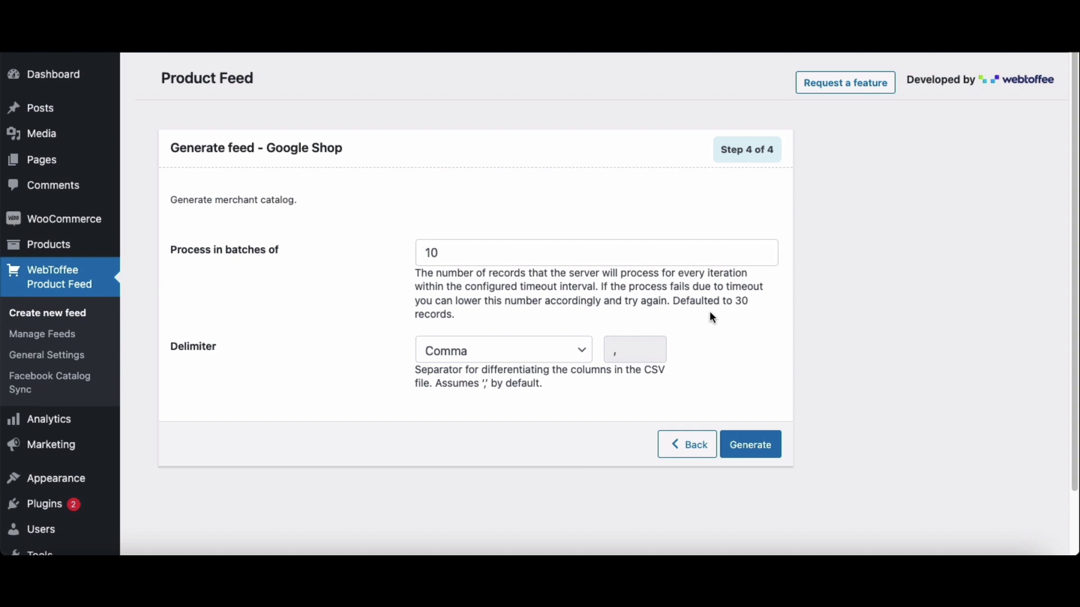
pyautogui.click(582, 355)
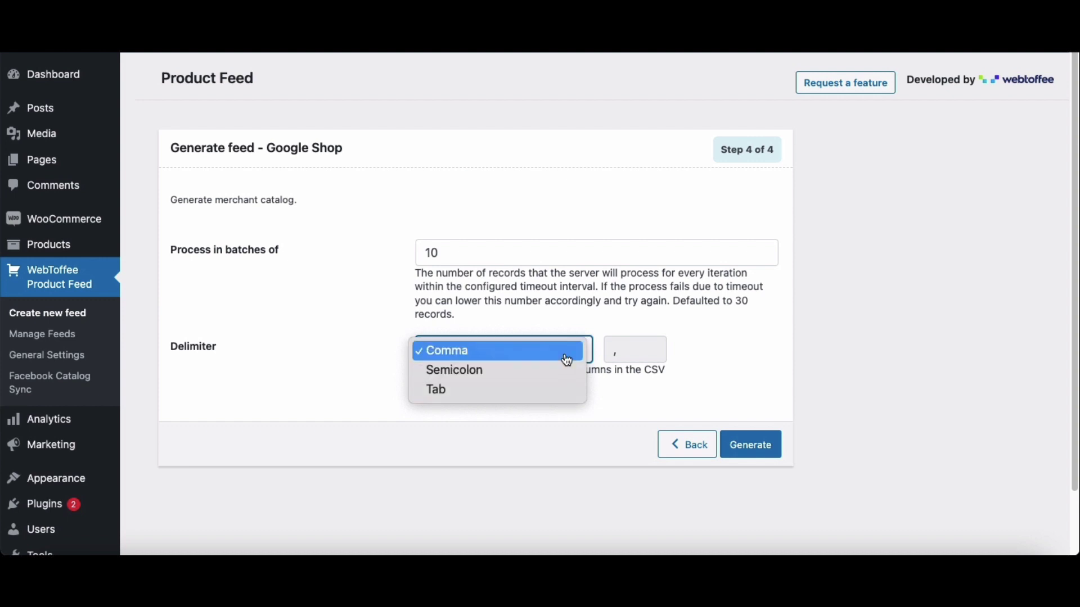
pyautogui.click(567, 360)
pyautogui.click(572, 386)
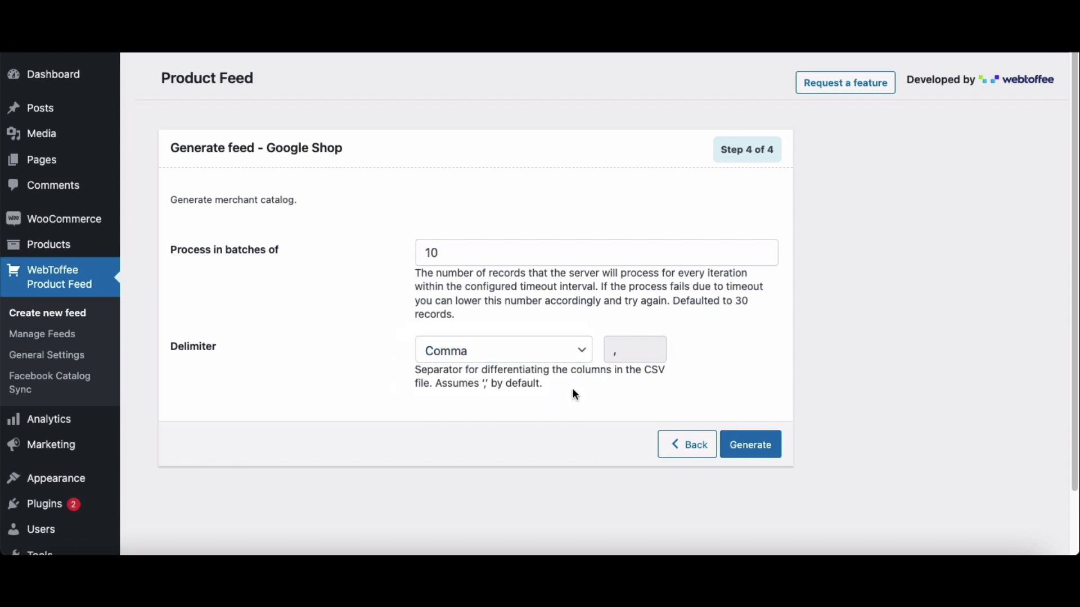
pyautogui.click(747, 450)
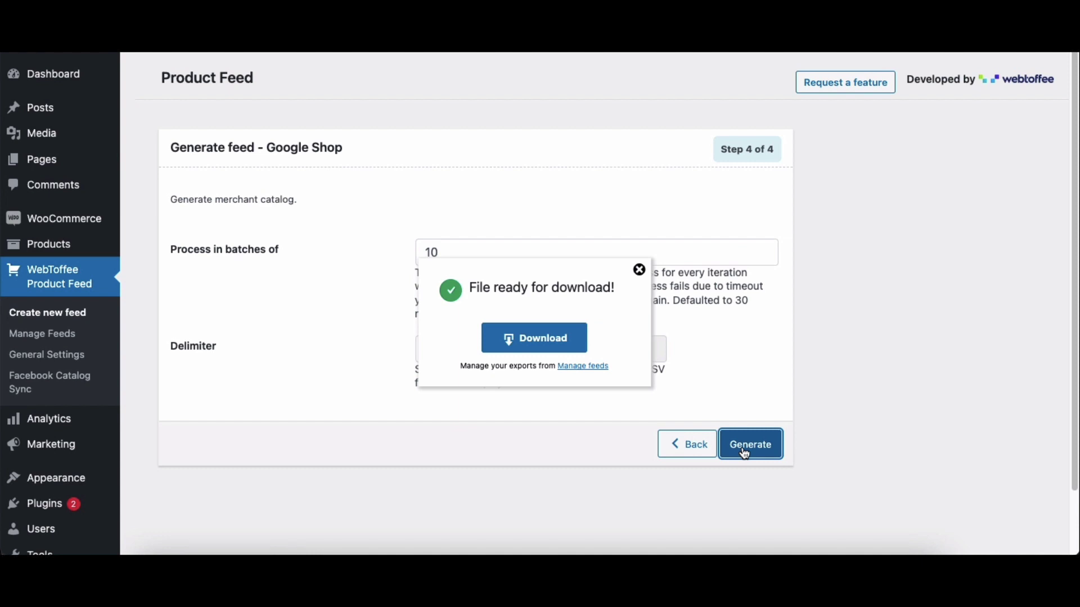
# Go to Manage feeds from the feed download popup.
pyautogui.click(584, 369)
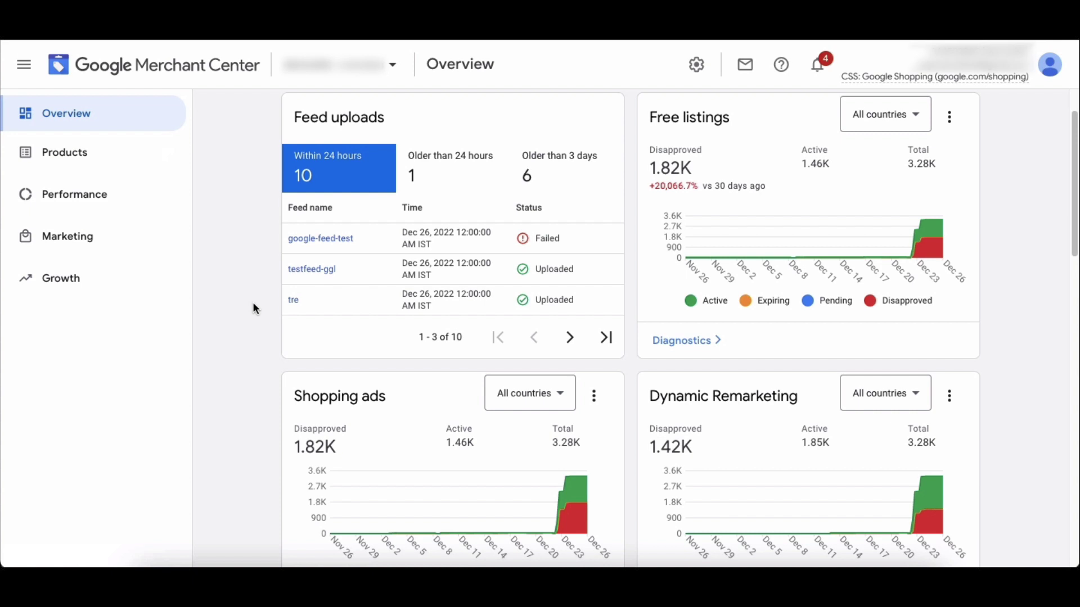
# Open Products > Feeds in Google Merchant Center.
pyautogui.click(176, 166)
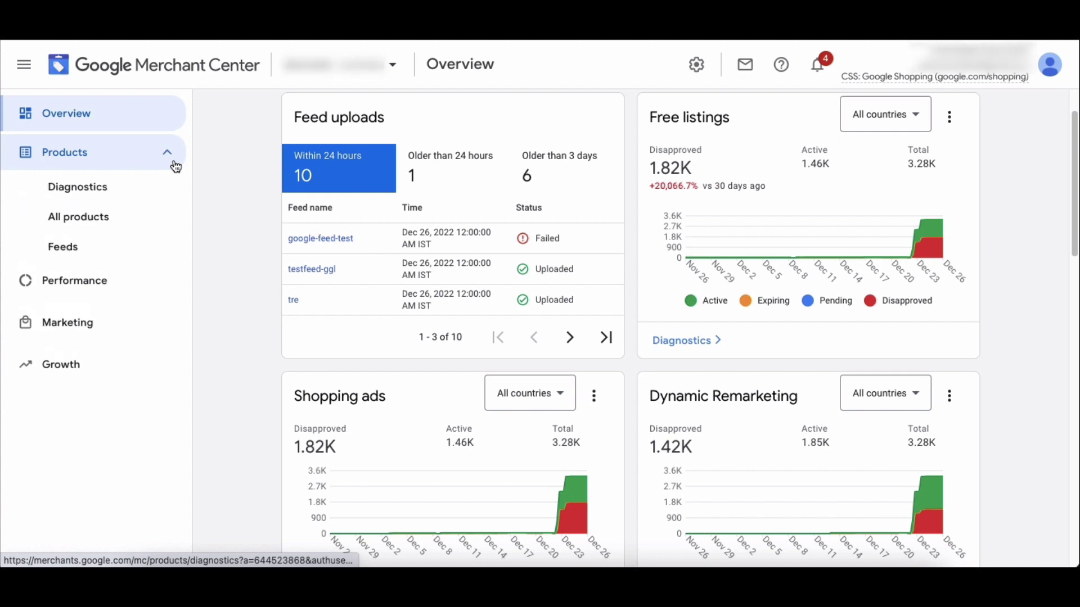
pyautogui.click(109, 251)
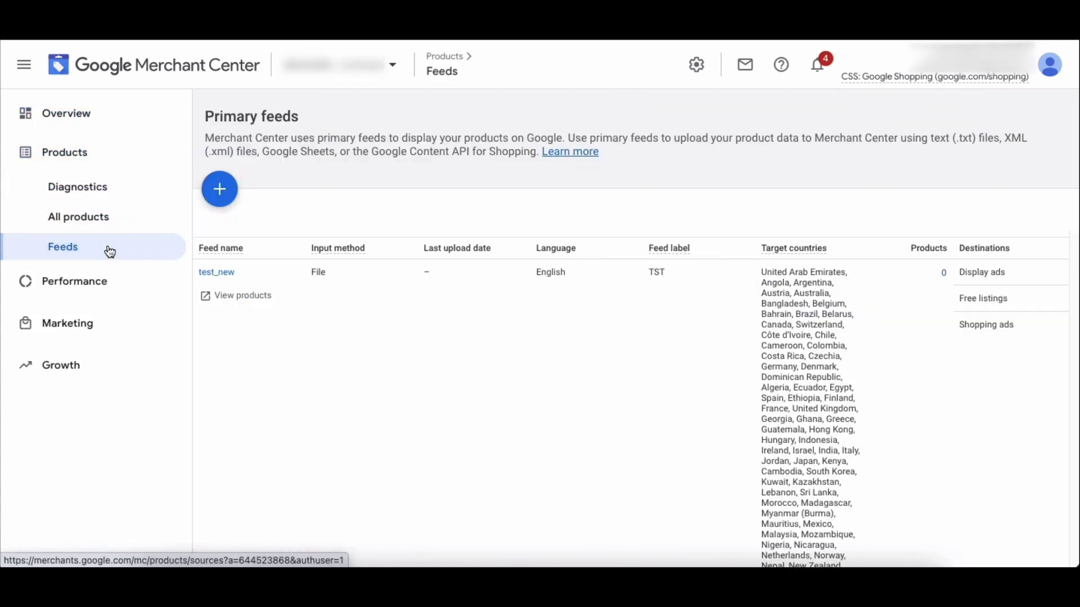
# Start a new primary feed and save United States as its target country.
pyautogui.click(221, 198)
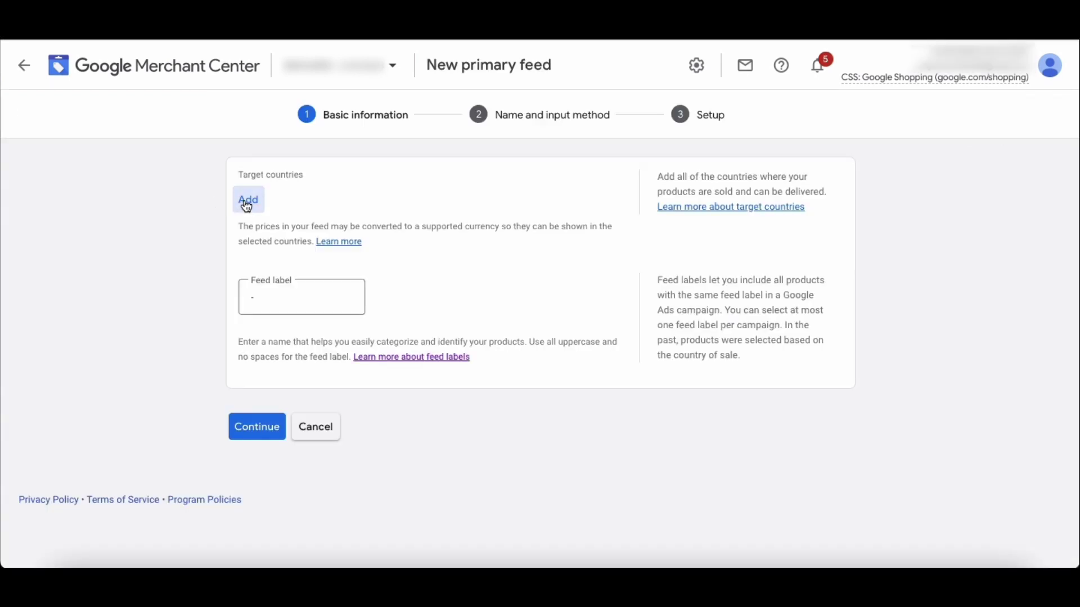
pyautogui.click(246, 204)
pyautogui.write('United')
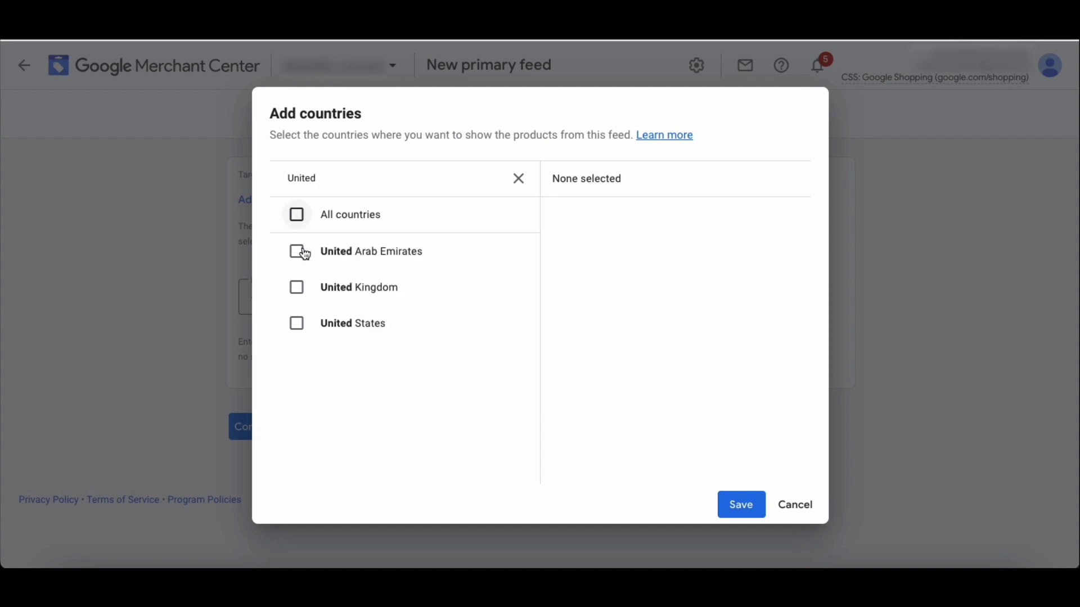
pyautogui.click(296, 323)
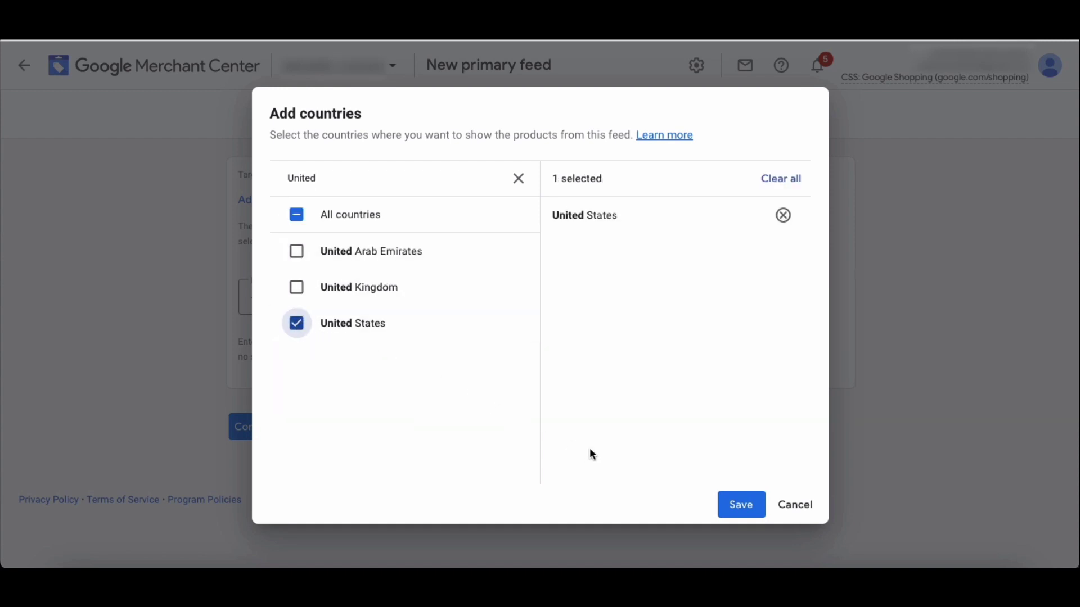
pyautogui.click(741, 505)
# Set the feed language to English and feed label DE, then continue.
pyautogui.click(301, 295)
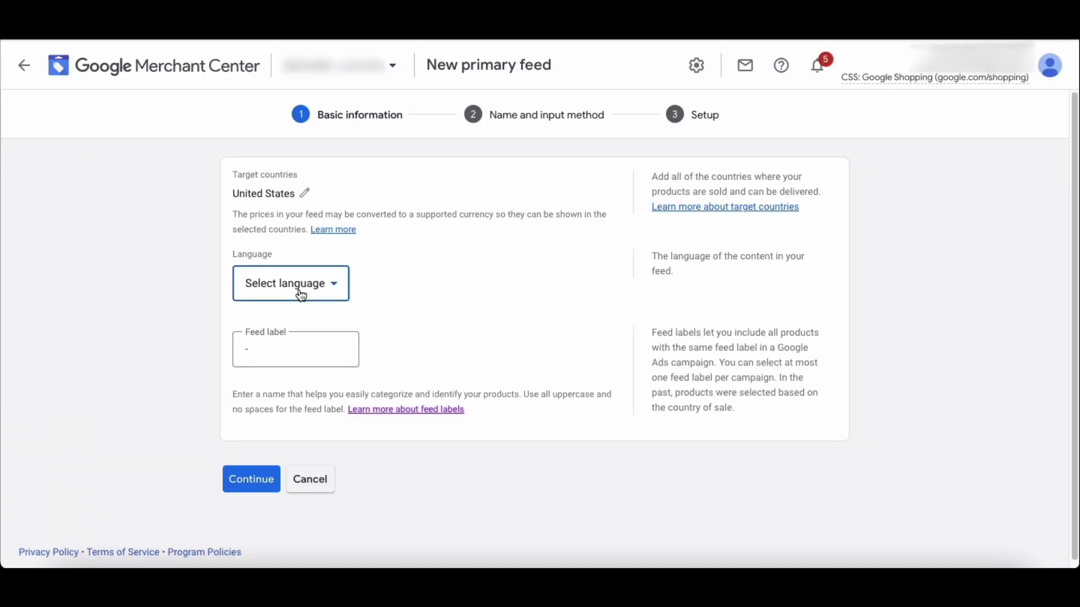
pyautogui.click(301, 296)
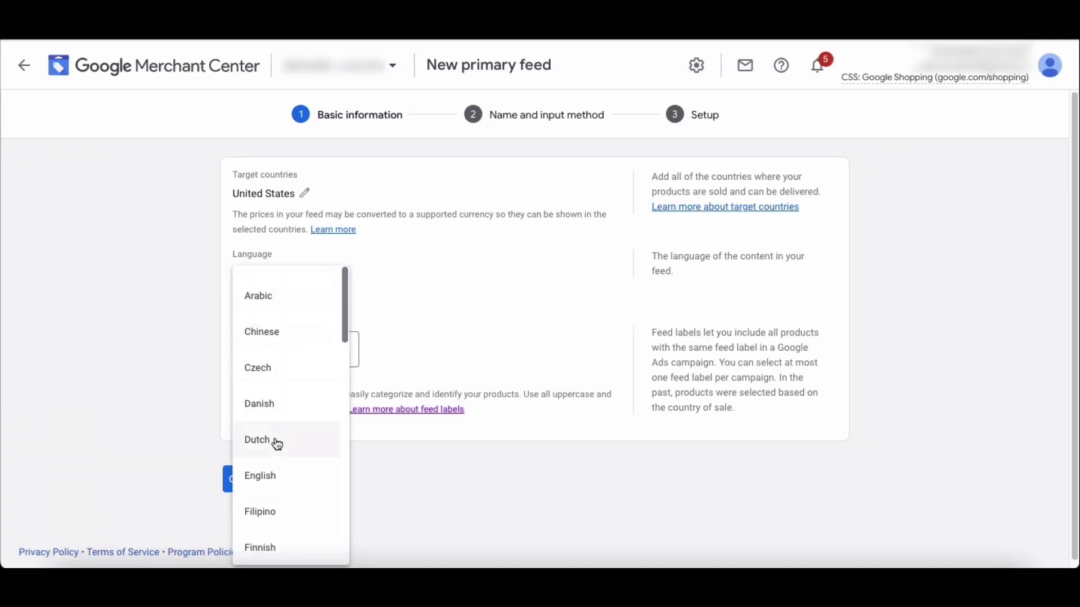
pyautogui.click(269, 480)
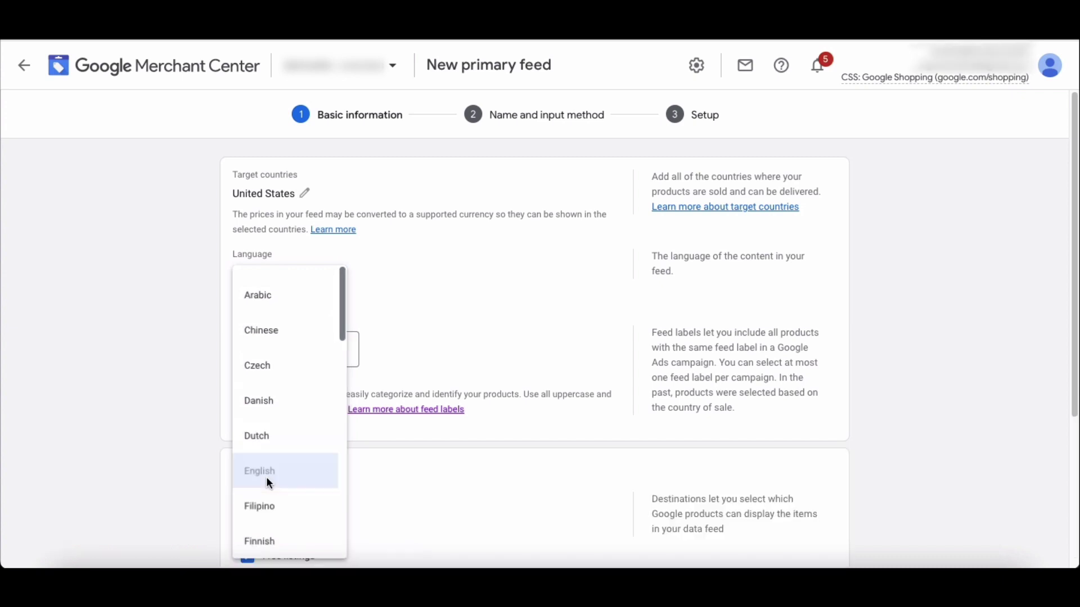
pyautogui.click(275, 354)
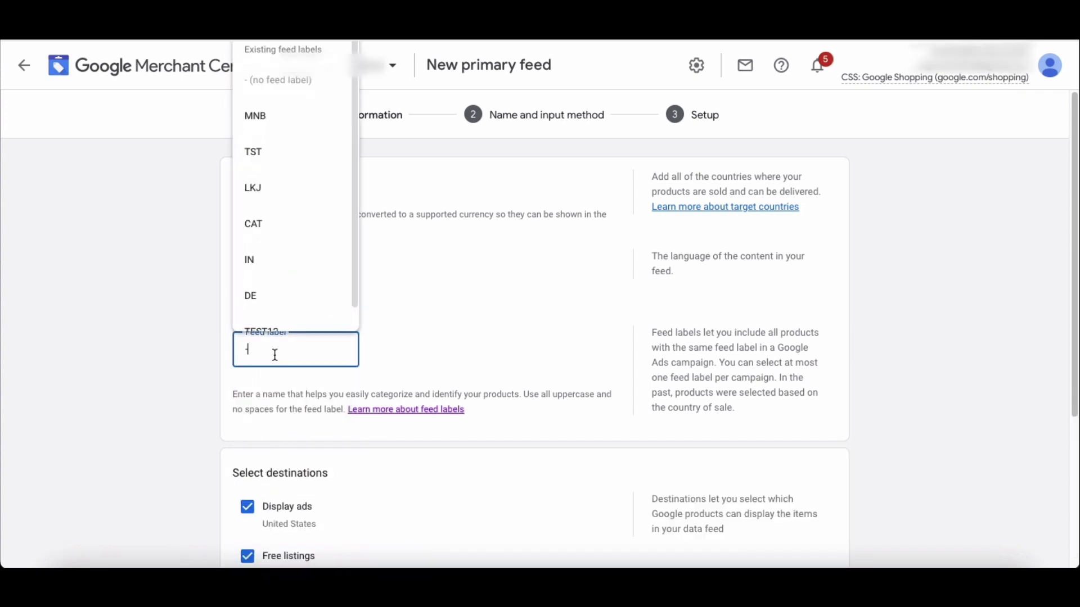
pyautogui.click(277, 295)
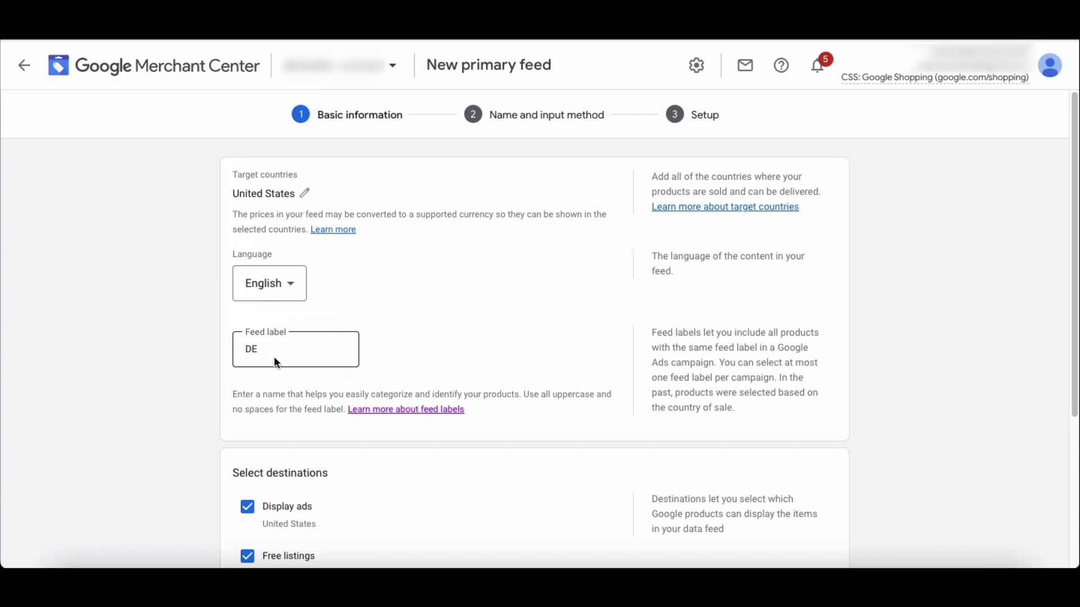
pyautogui.scroll(-4, 275, 381)
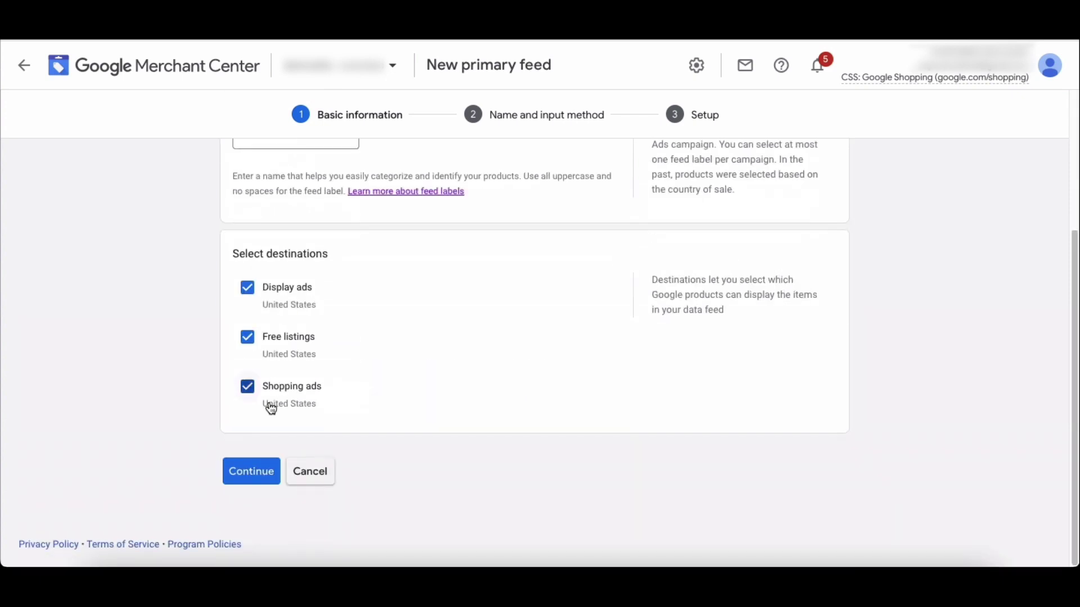
pyautogui.click(260, 480)
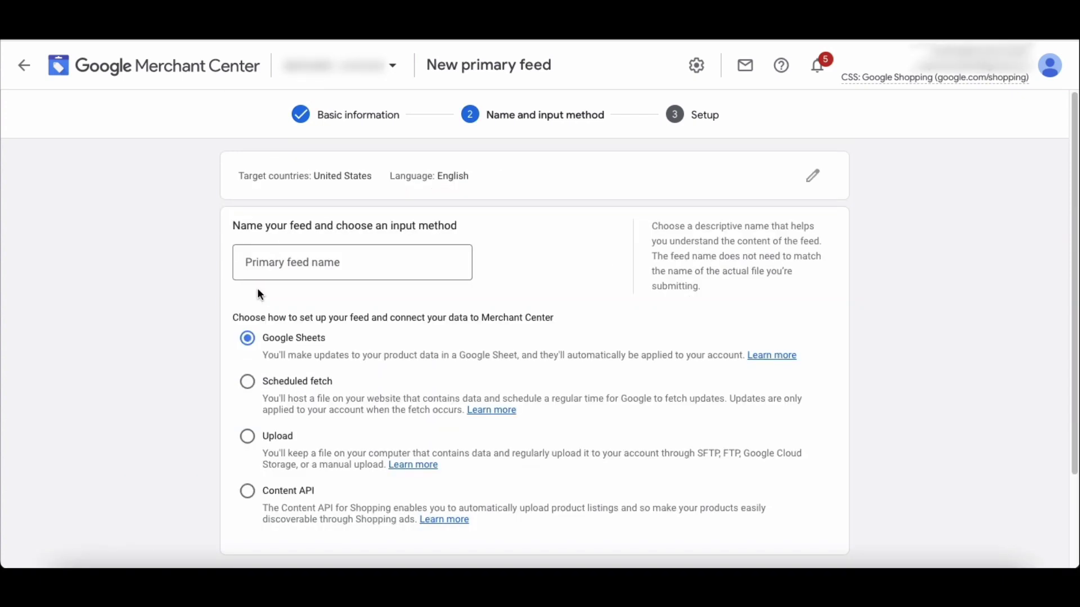
# Name the new primary feed 'G-feed' and choose scheduled fetch as its input method.
pyautogui.click(258, 264)
pyautogui.write('G-f')
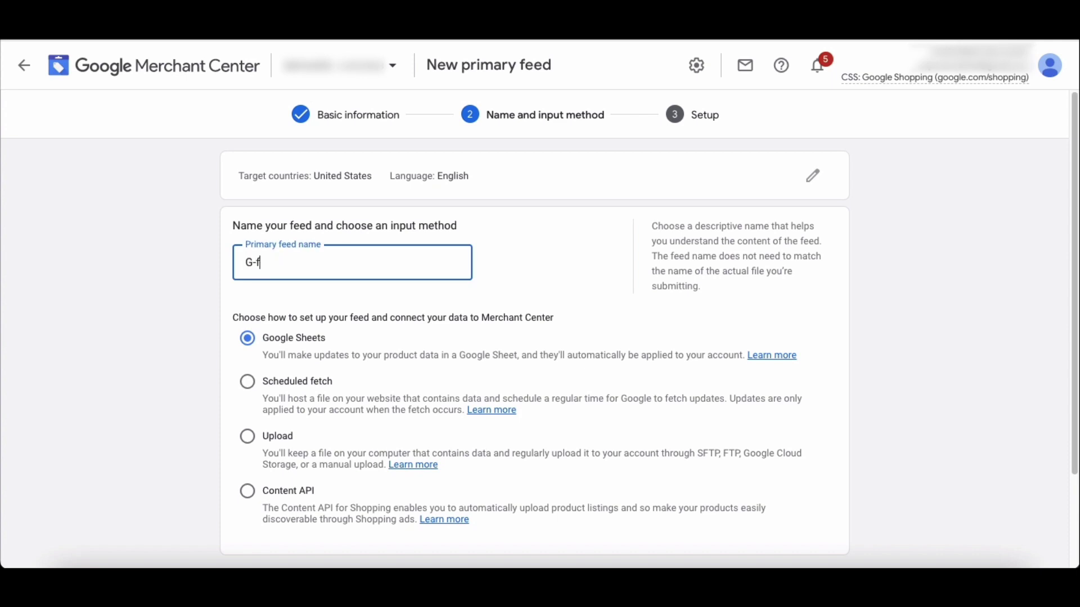
pyautogui.write('eed')
pyautogui.click(258, 292)
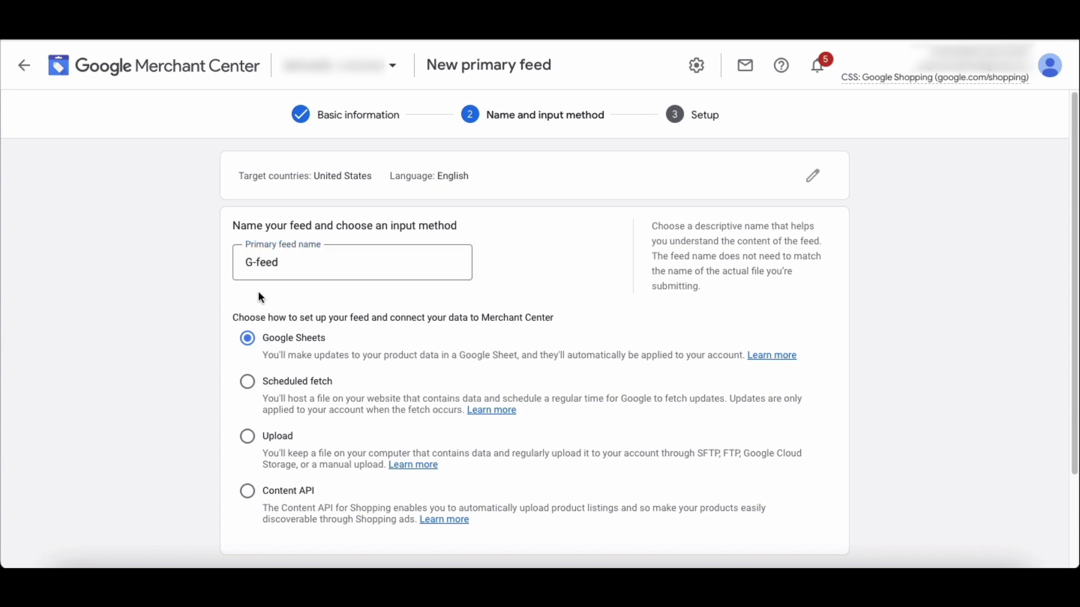
pyautogui.click(251, 386)
pyautogui.scroll(-2, 250, 394)
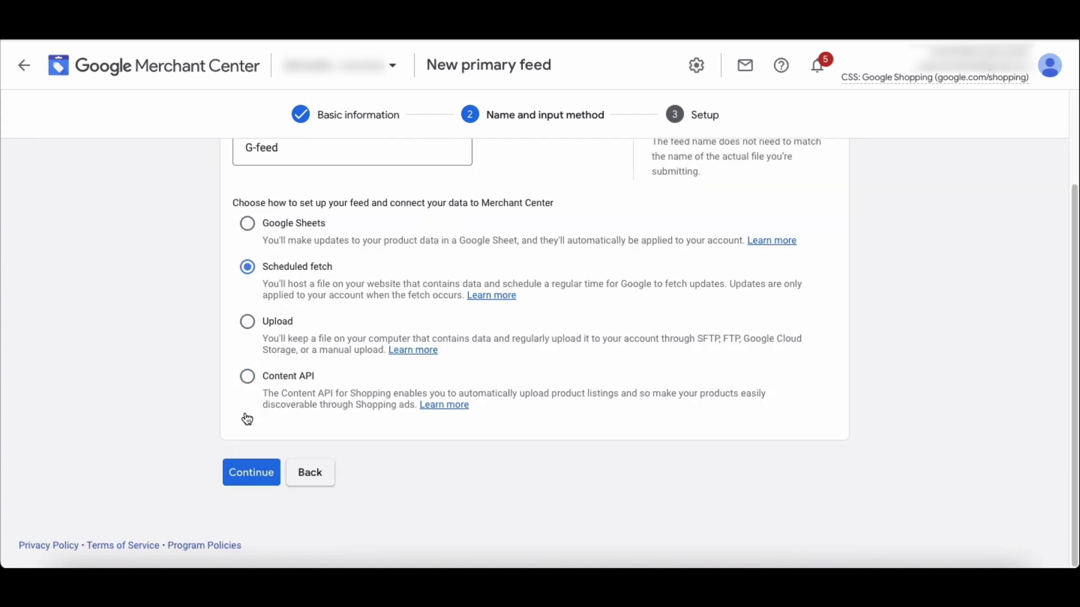
pyautogui.click(247, 475)
# Schedule file 'G-feed' daily at 1:00 AM, GMT-12:00, and copy the G-feed URL from WordPress.
pyautogui.click(353, 265)
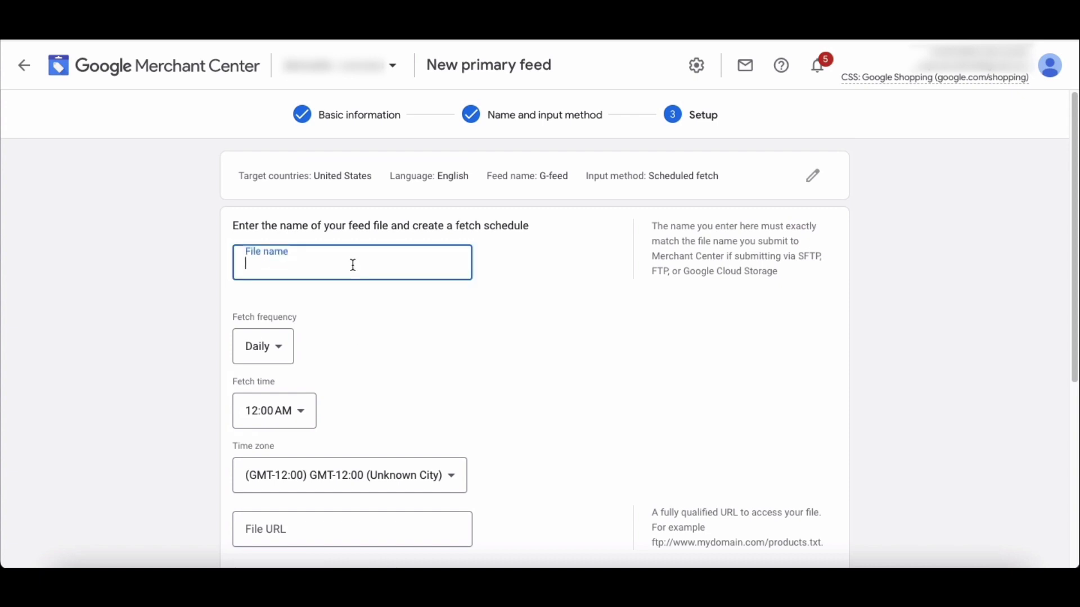
pyautogui.write('G-feed')
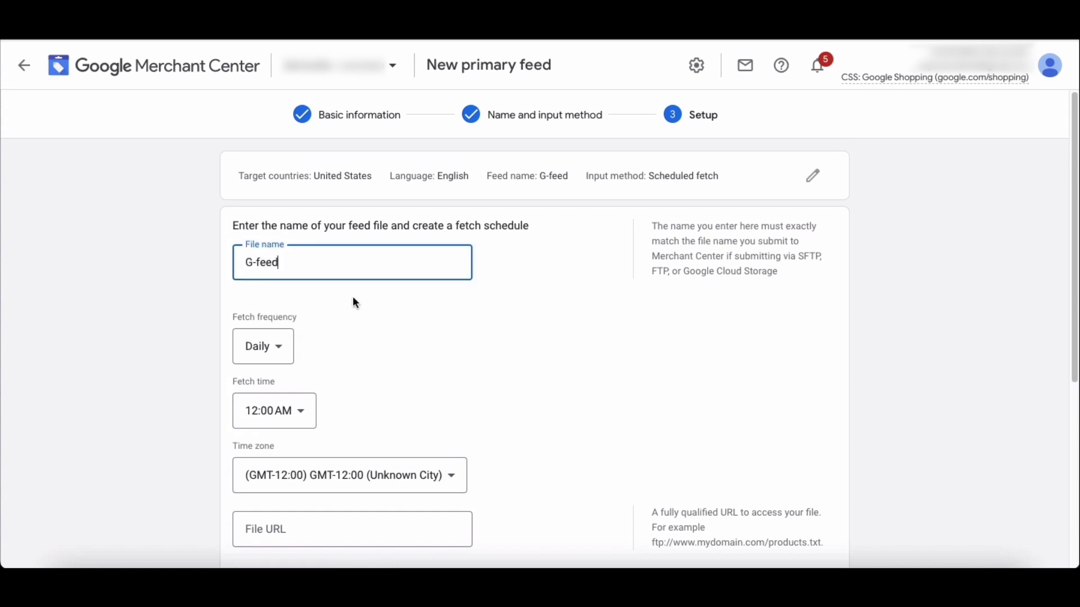
pyautogui.click(256, 361)
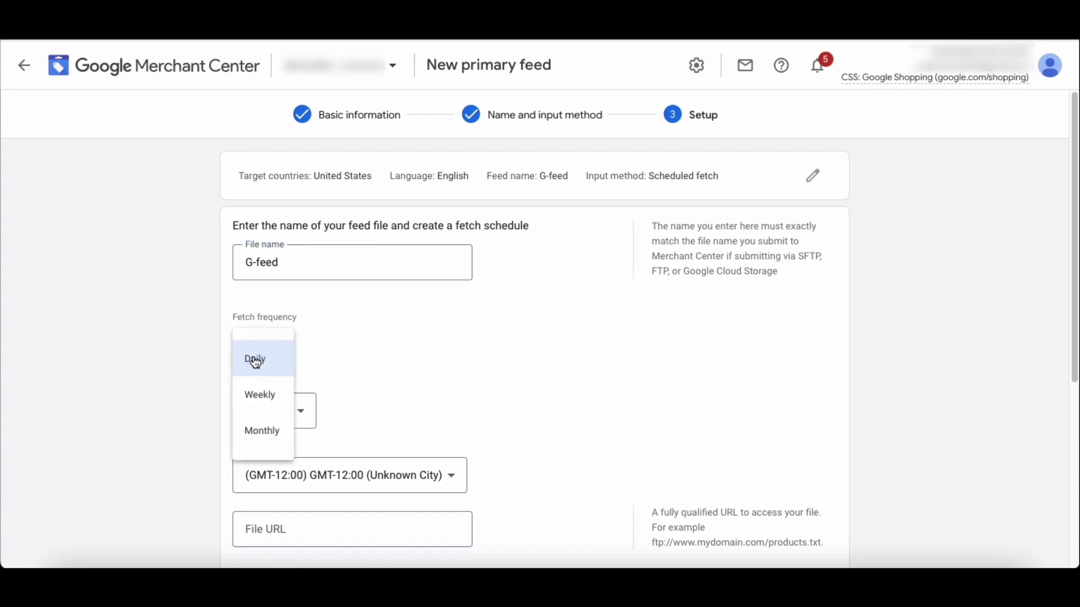
pyautogui.click(256, 360)
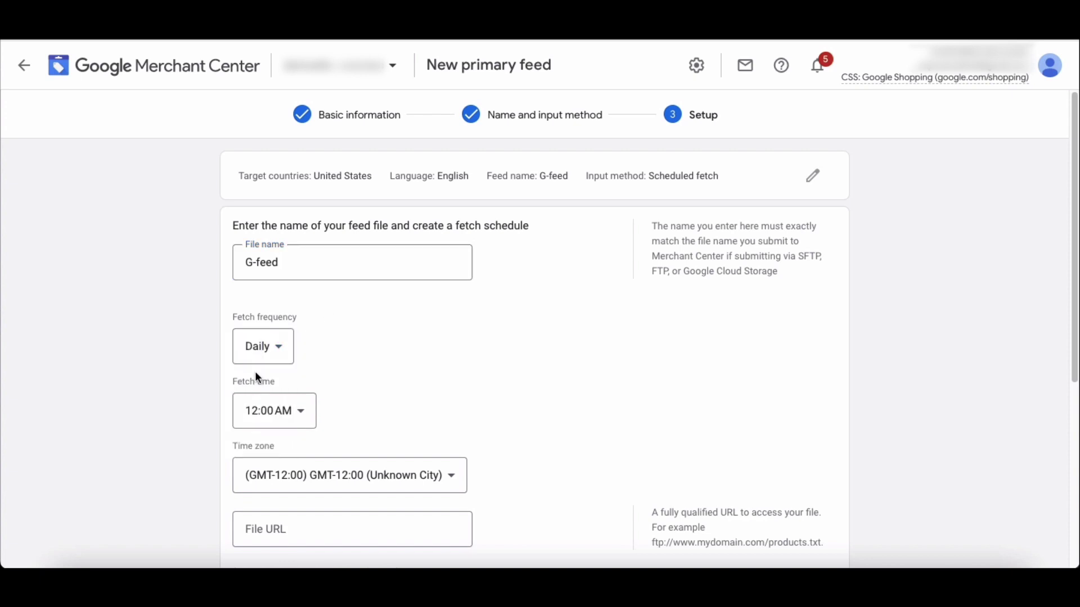
pyautogui.click(258, 411)
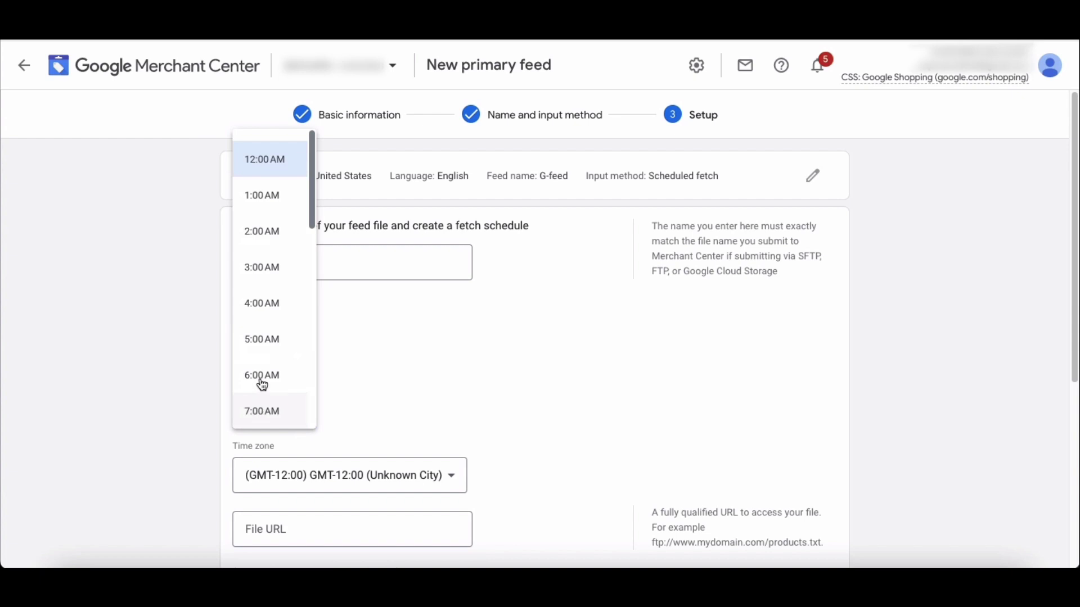
pyautogui.click(262, 205)
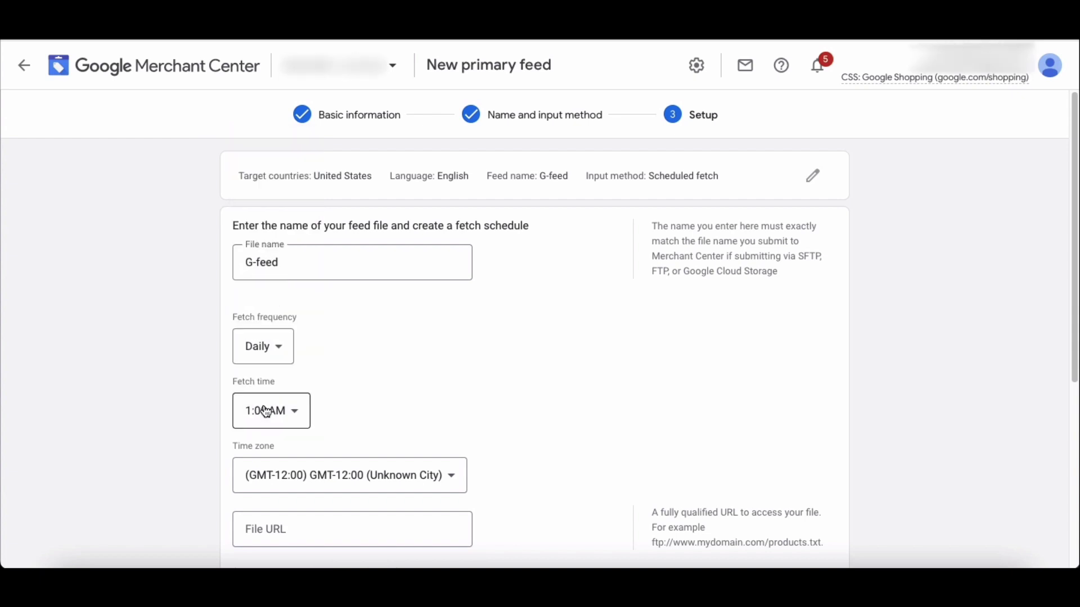
pyautogui.click(265, 477)
pyautogui.click(270, 223)
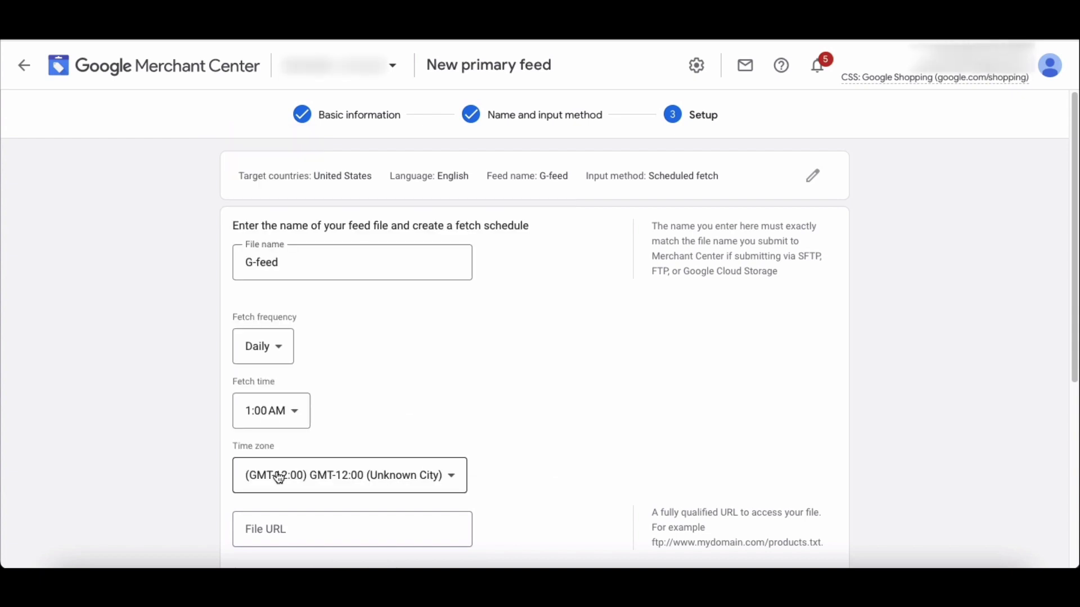
pyautogui.click(275, 524)
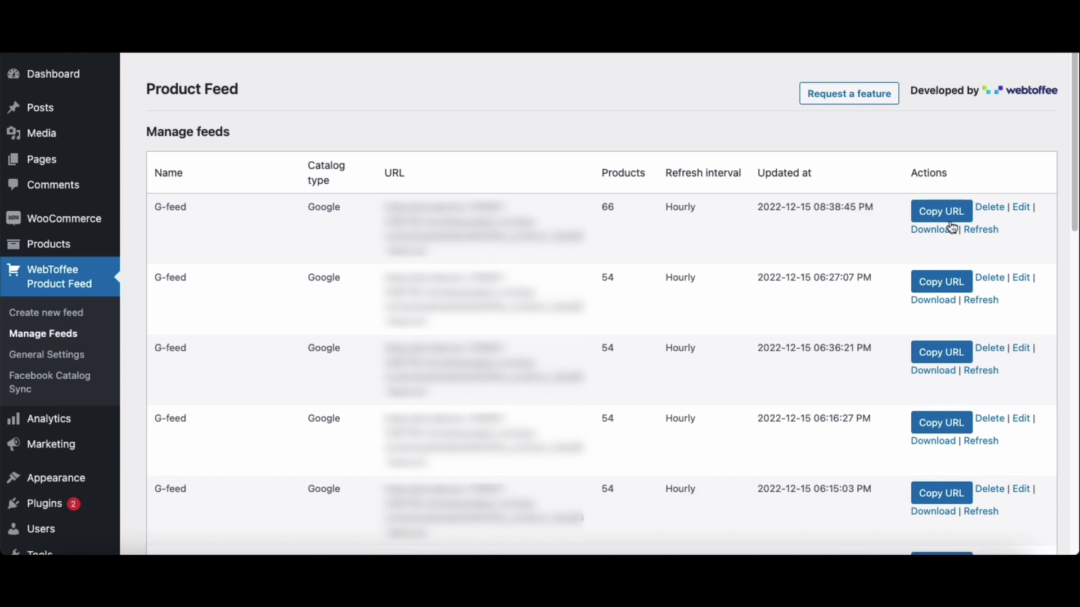
pyautogui.click(949, 221)
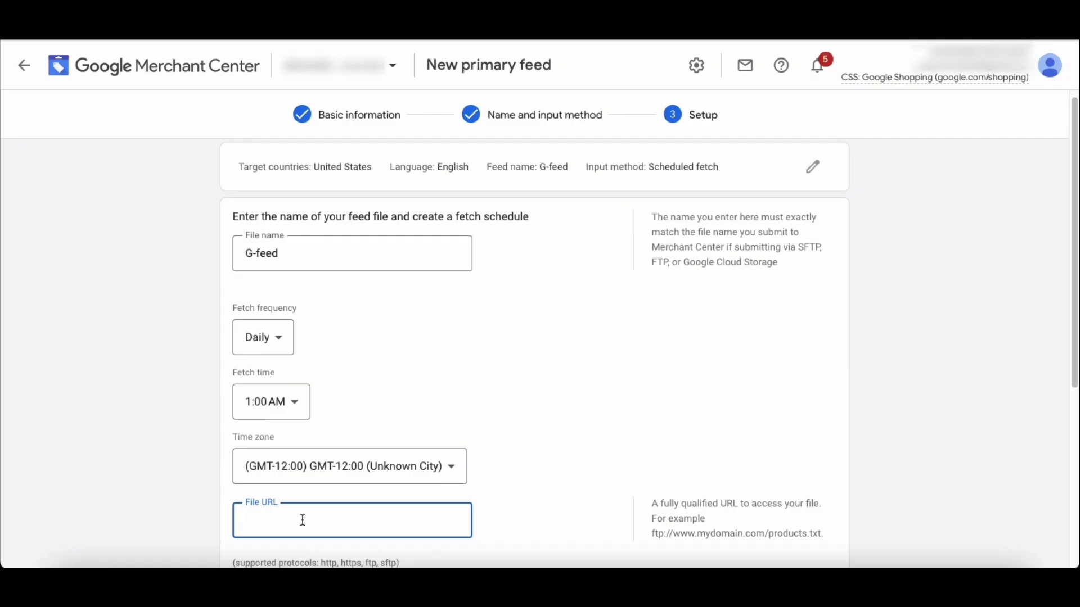
# Paste the G-feed.csv URL as the file URL and create the G-feed primary feed.
pyautogui.press('super+v')
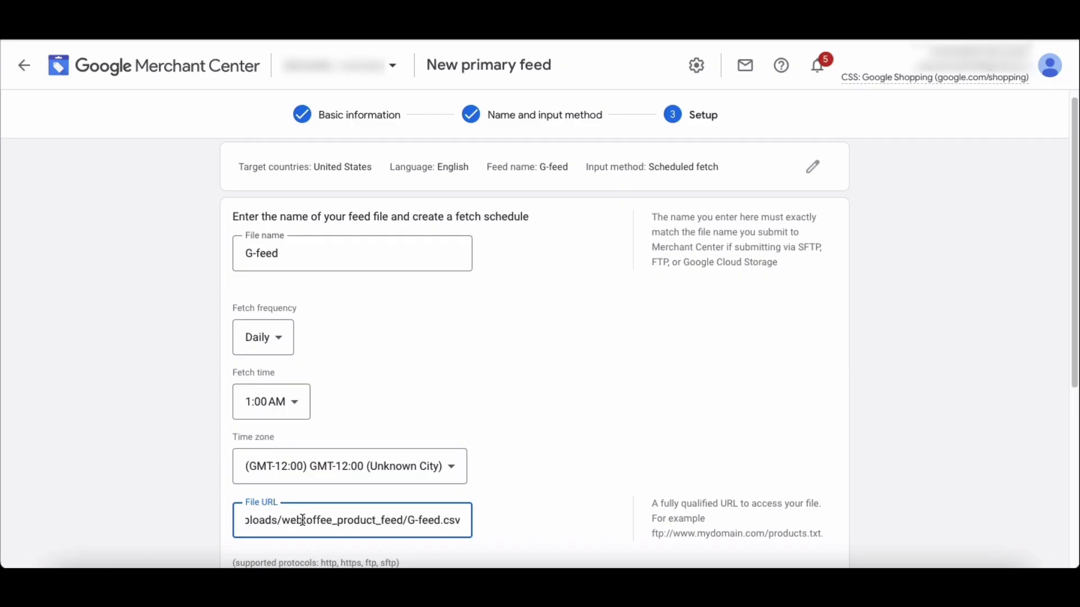
pyautogui.click(300, 544)
pyautogui.scroll(-5, 298, 540)
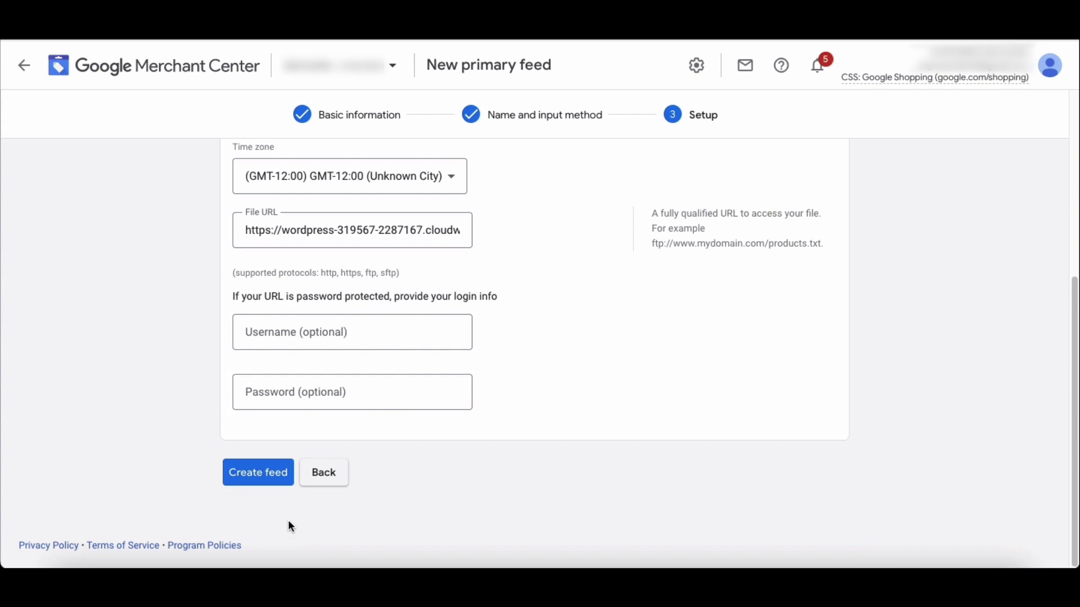
pyautogui.click(267, 486)
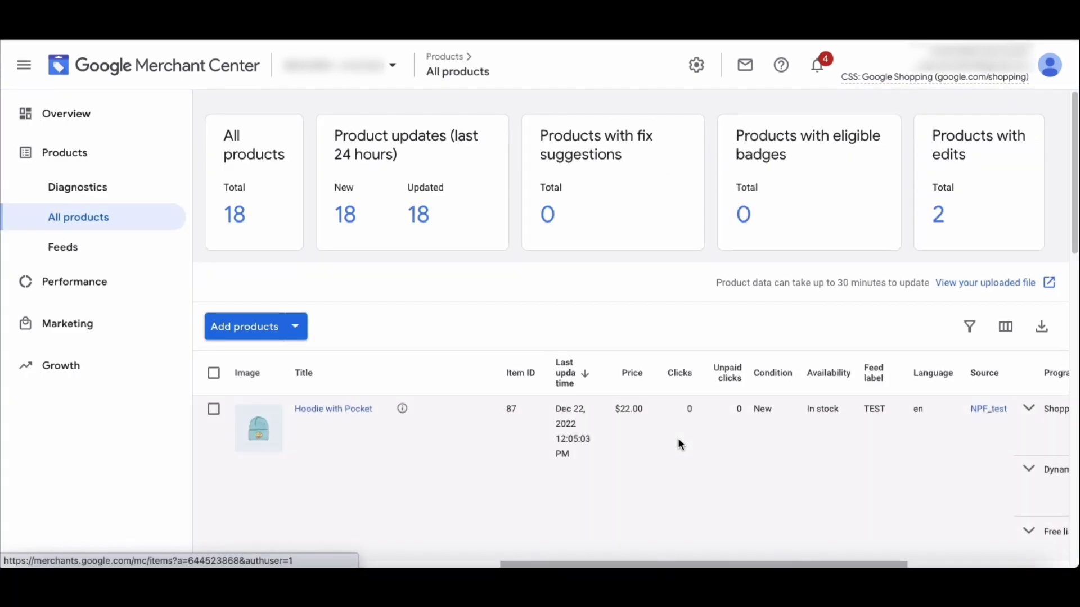
pyautogui.scroll(-7, 678, 440)
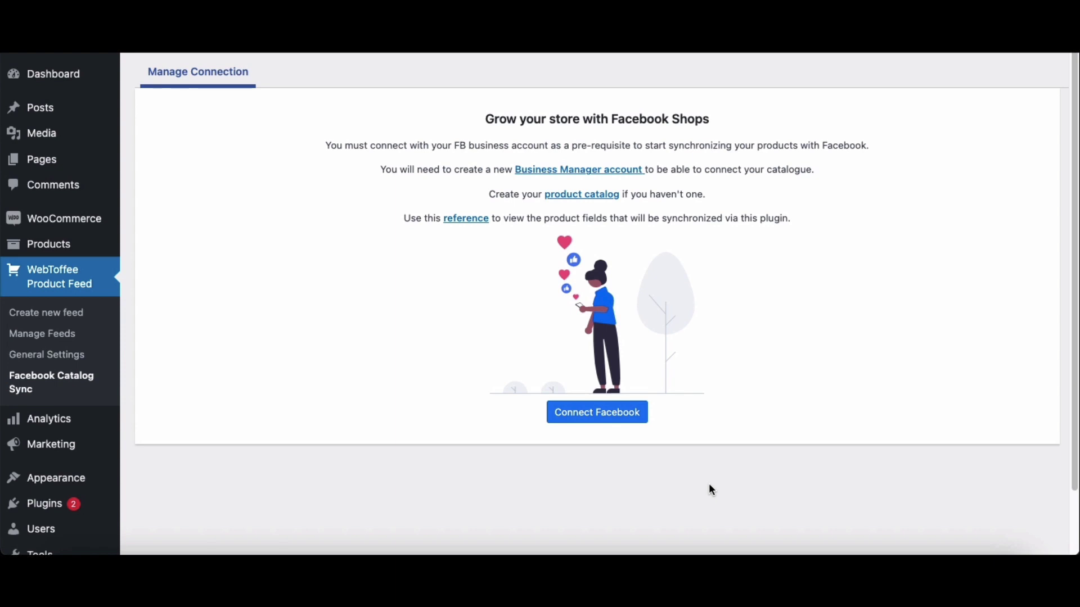
# Connect the WebToffee plugin to the Facebook account, grant access, and show Sync Products settings.
pyautogui.click(618, 421)
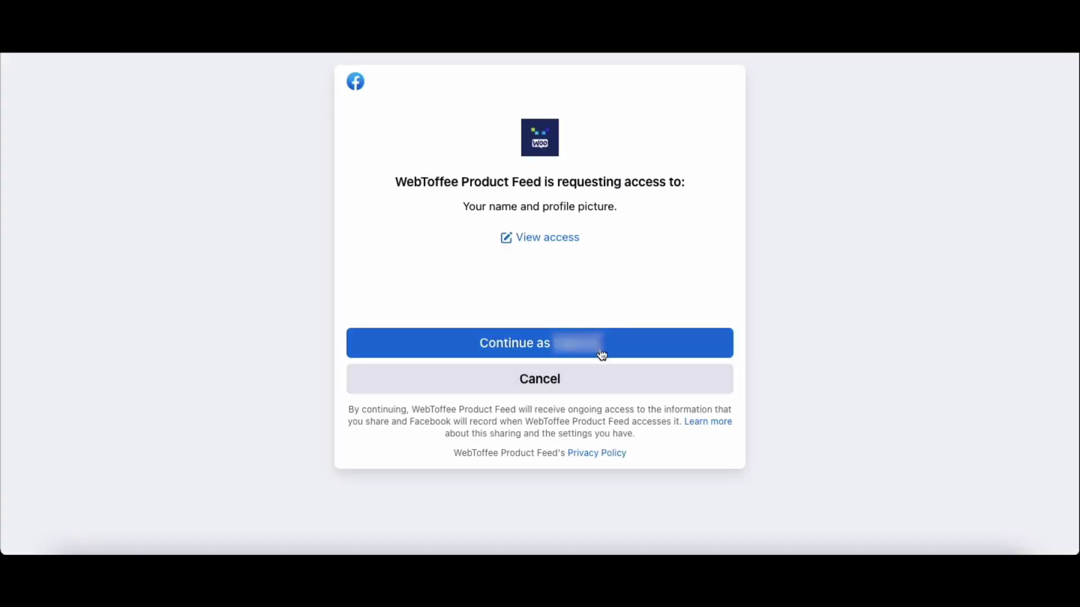
pyautogui.click(600, 352)
pyautogui.click(631, 382)
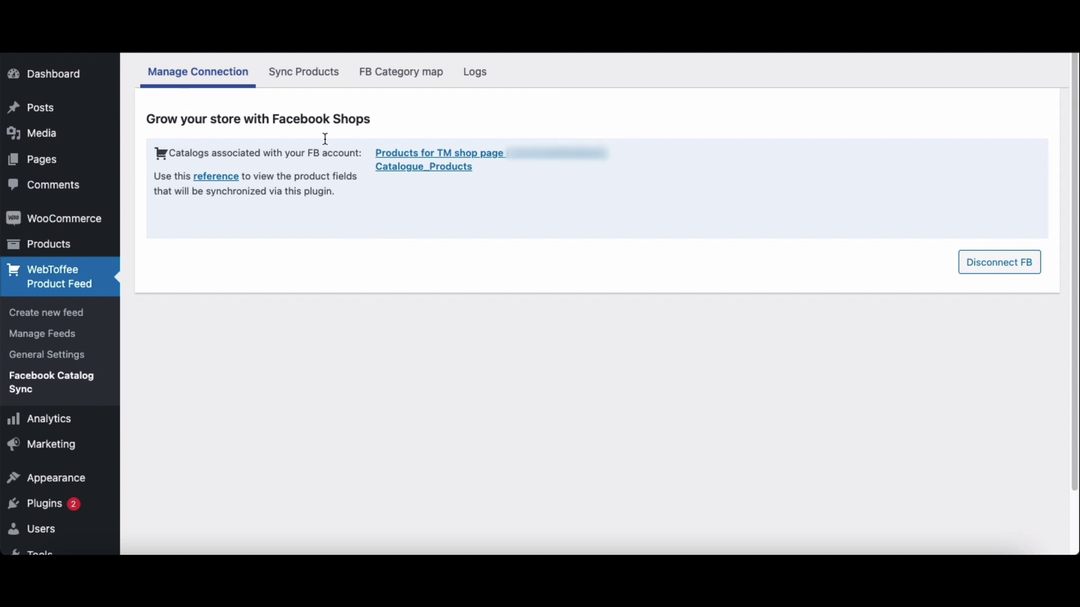
pyautogui.click(303, 76)
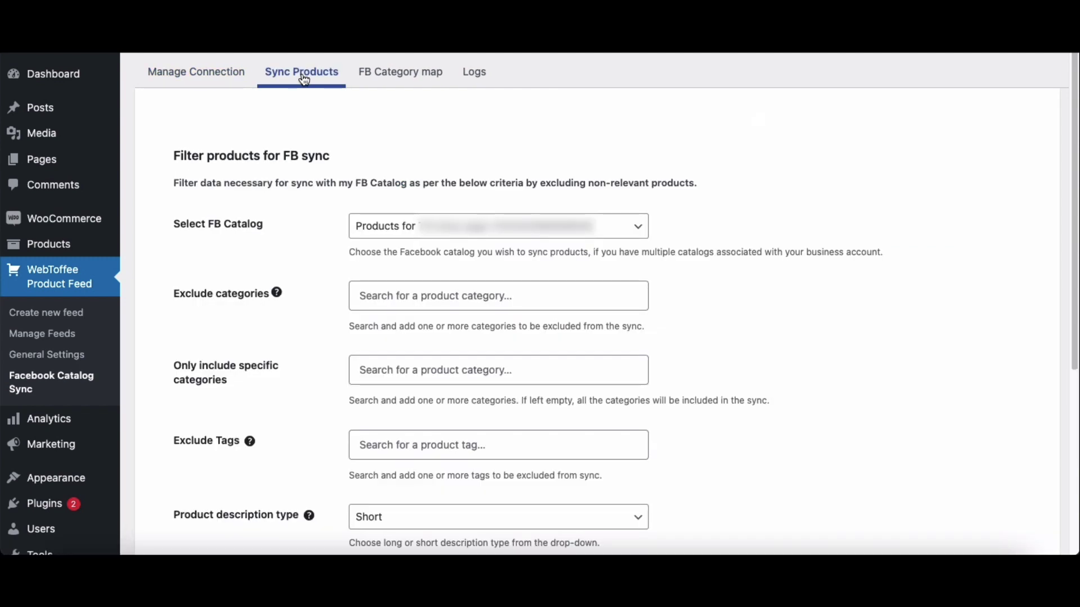
# Keep the current Facebook catalog and exclude the Face cream category and Mobile tag.
pyautogui.click(386, 227)
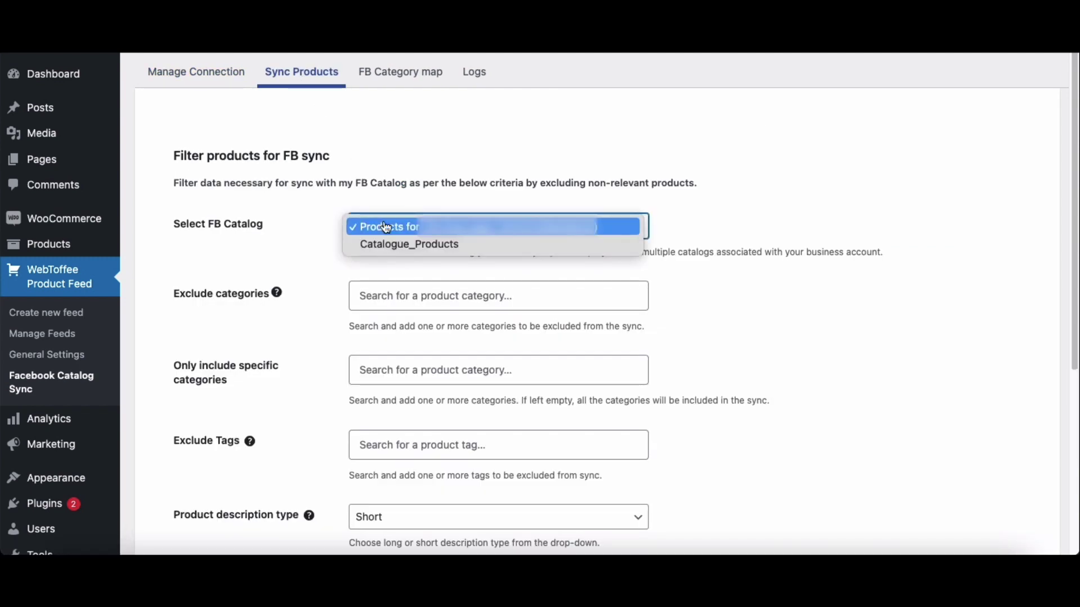
pyautogui.click(386, 227)
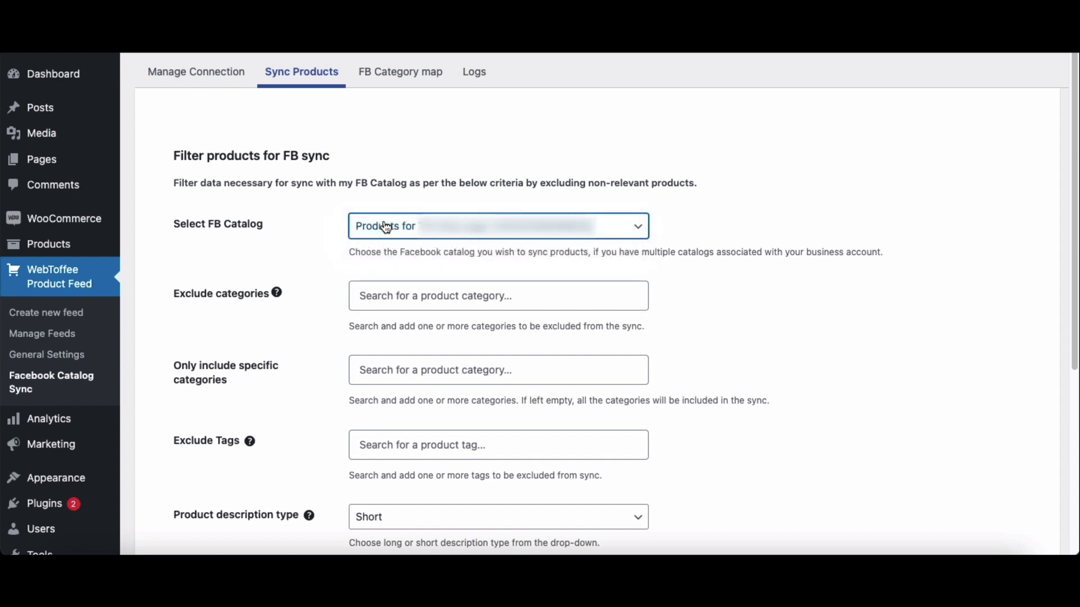
pyautogui.click(404, 300)
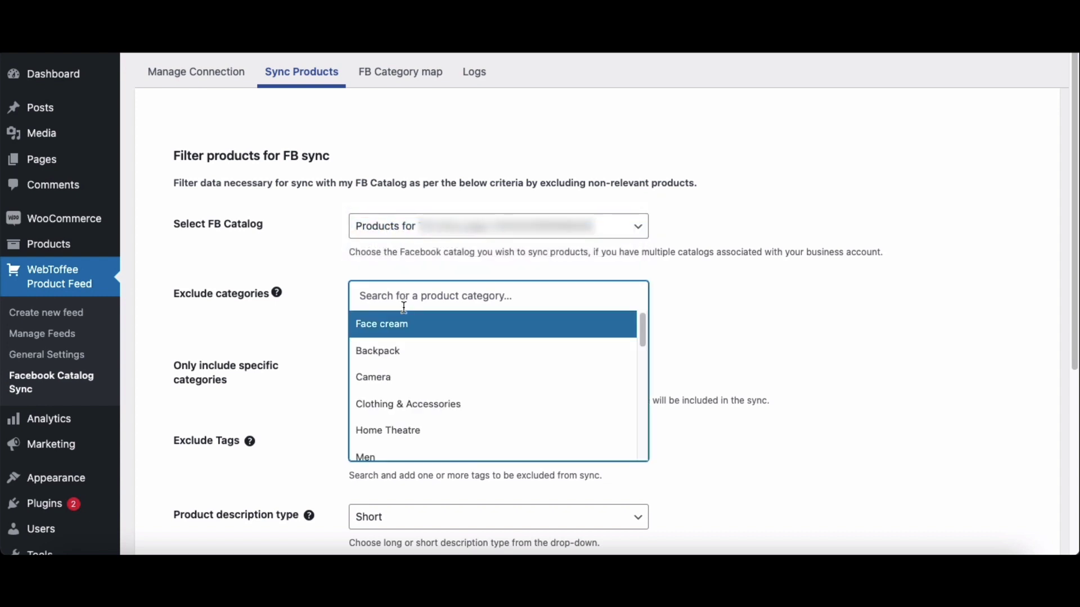
pyautogui.click(405, 326)
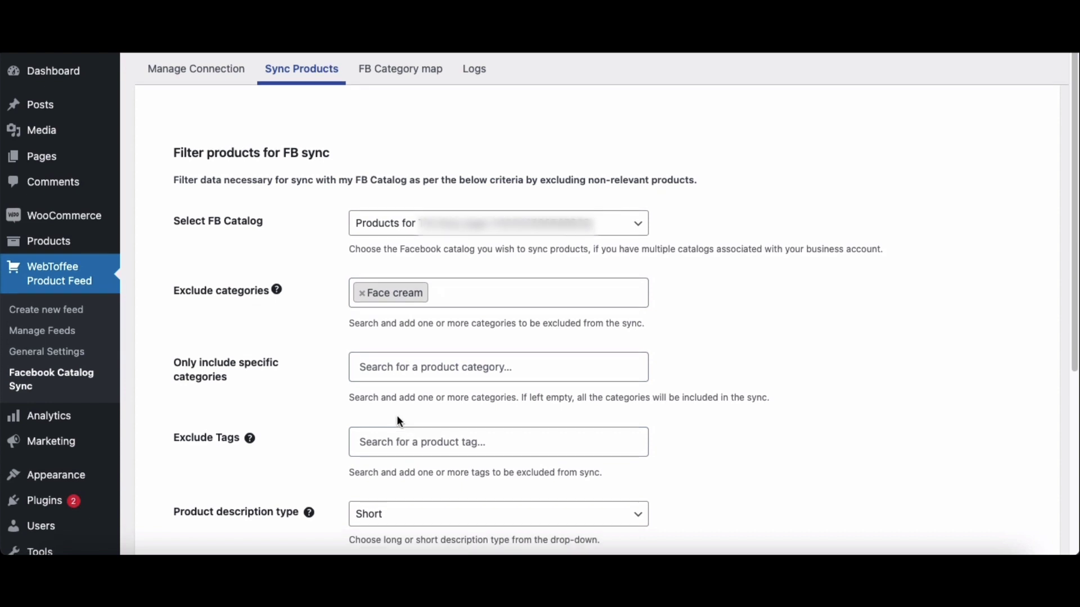
pyautogui.scroll(-5, 399, 419)
pyautogui.click(402, 164)
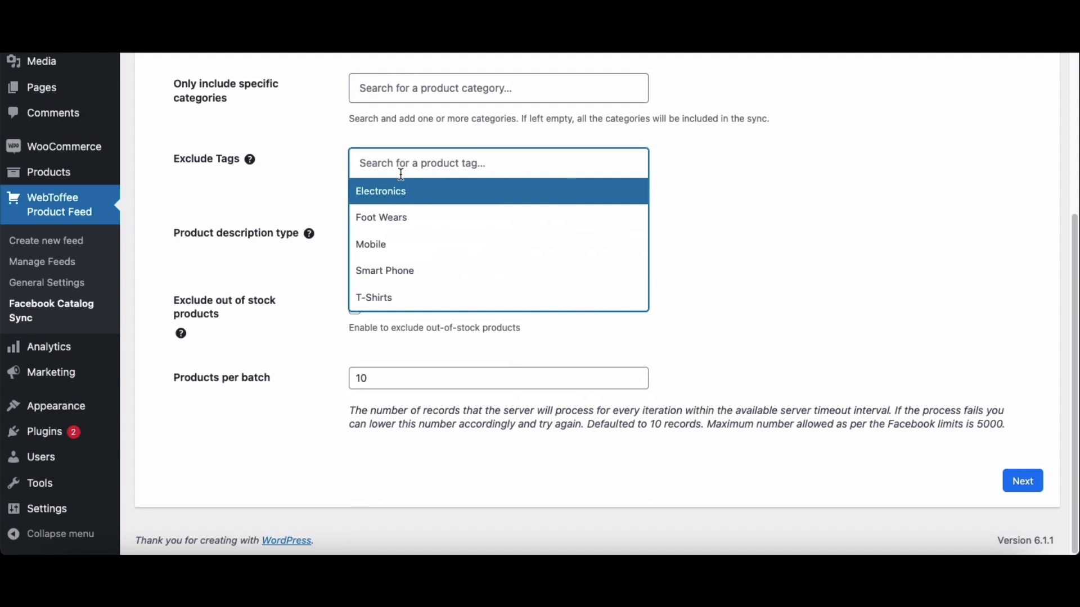
pyautogui.click(392, 244)
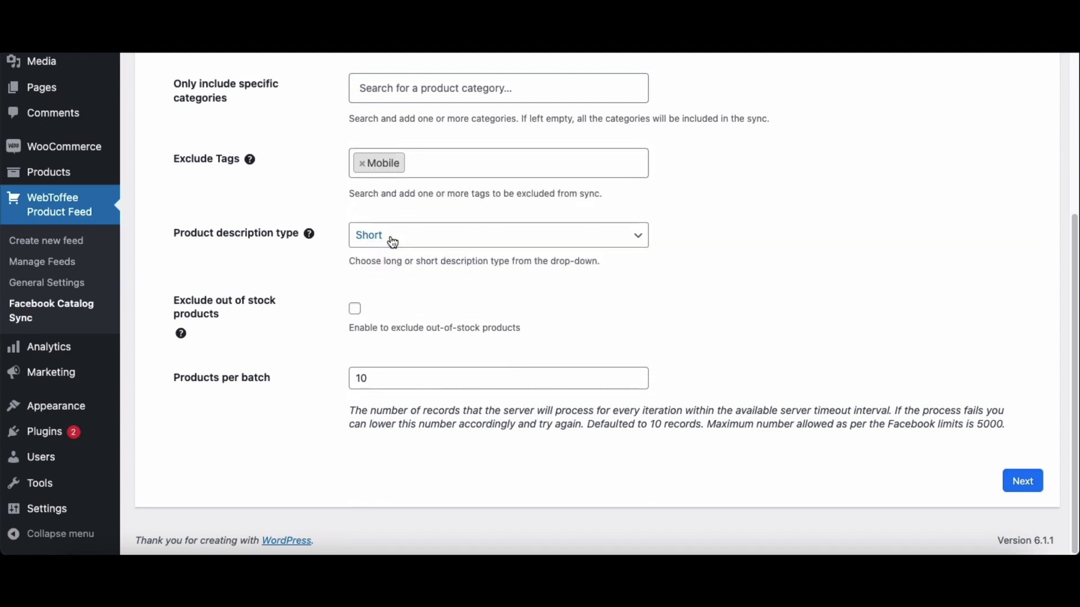
# Use long descriptions, exclude out-of-stock products, set batch size 5, and proceed to category mapping.
pyautogui.click(393, 242)
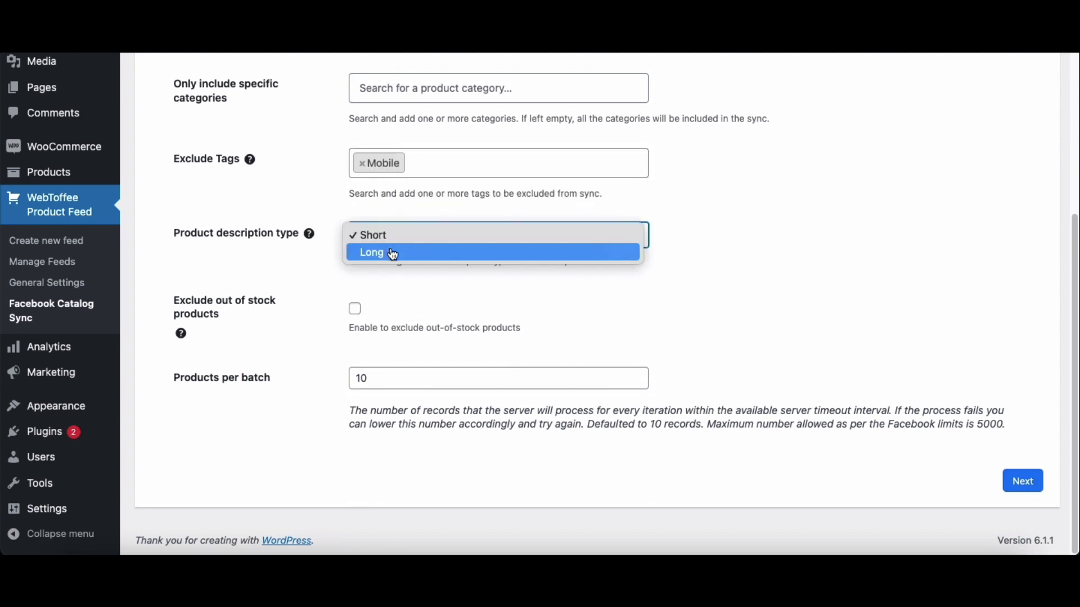
pyautogui.click(393, 253)
pyautogui.click(382, 290)
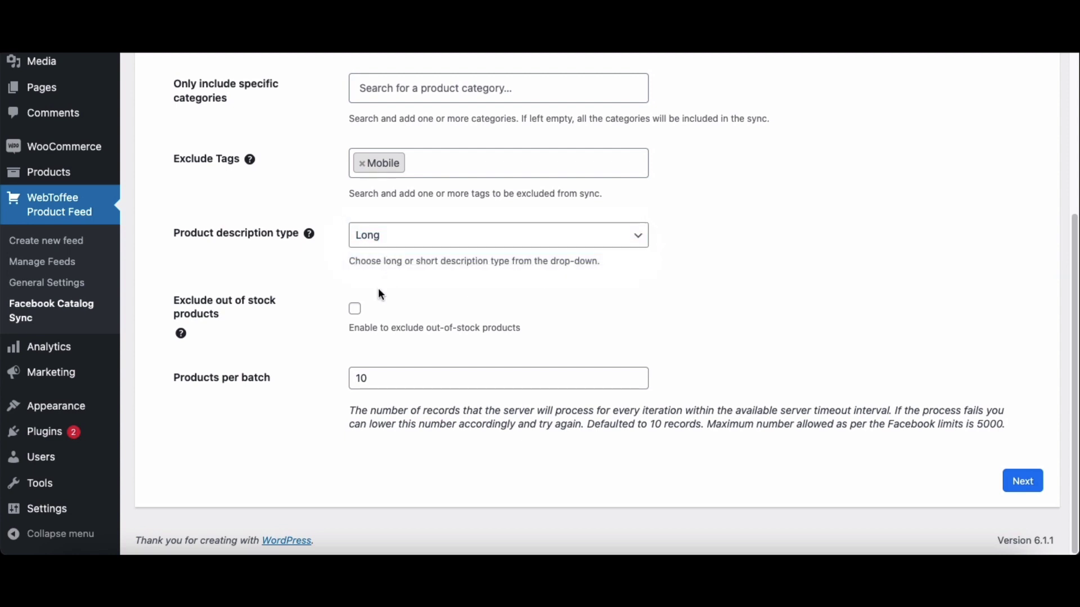
pyautogui.click(356, 310)
pyautogui.click(360, 377)
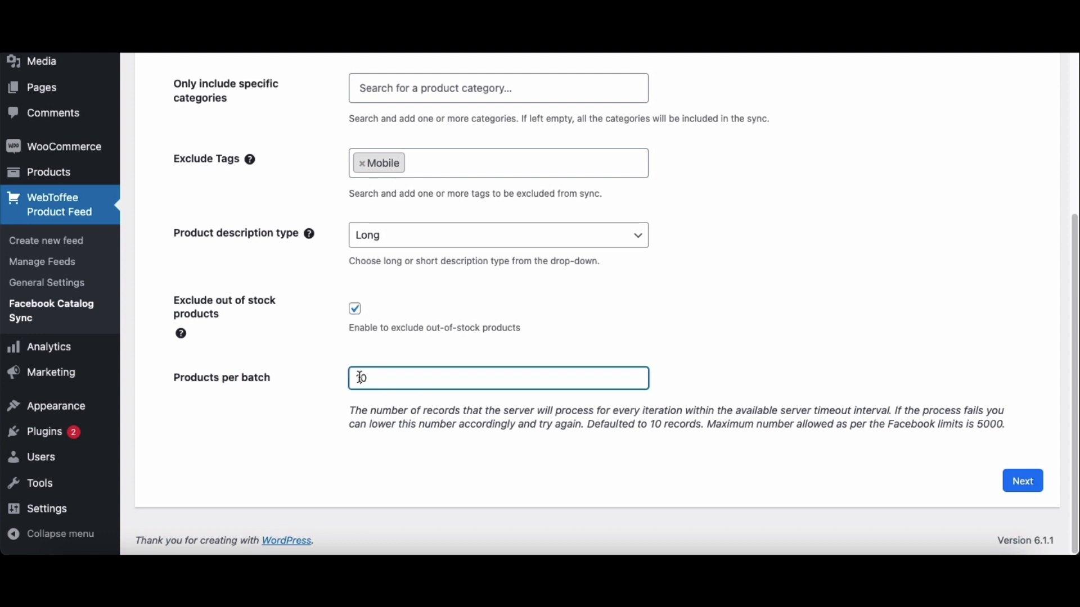
pyautogui.doubleClick(368, 378)
pyautogui.press('BackSpace')
pyautogui.write('5')
pyautogui.click(386, 446)
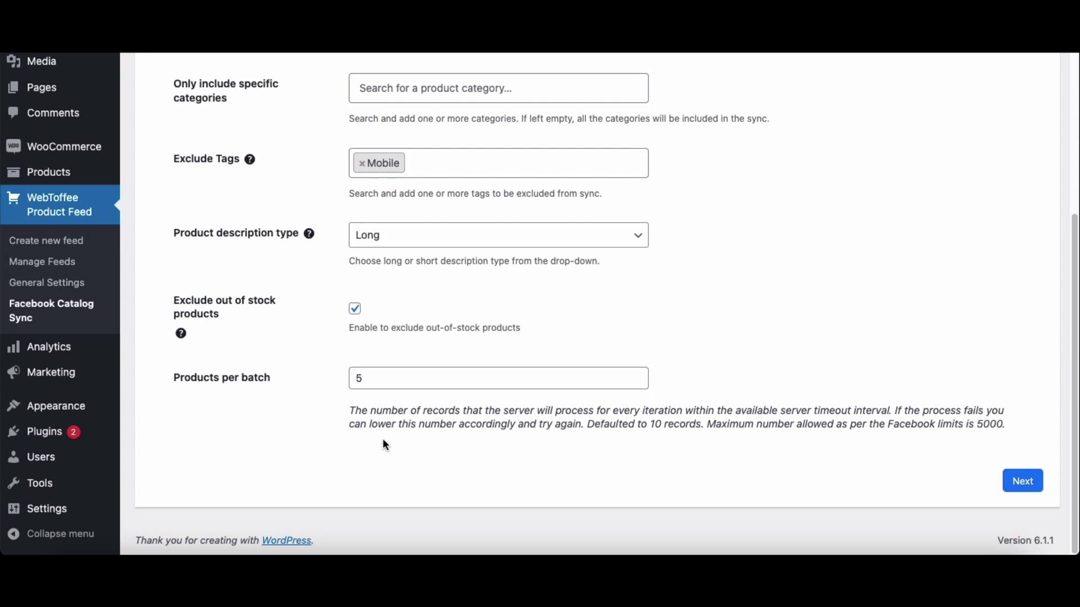
pyautogui.click(1022, 483)
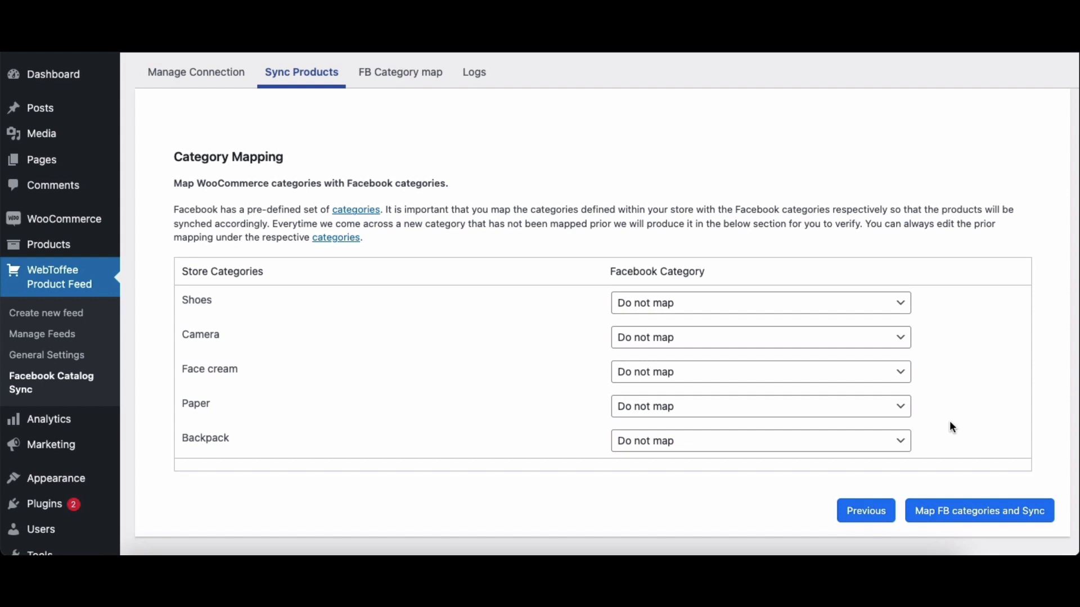
# Map Shoes to sporting goods > exercise & fitness, sync products, and view the Facebook catalog.
pyautogui.click(900, 305)
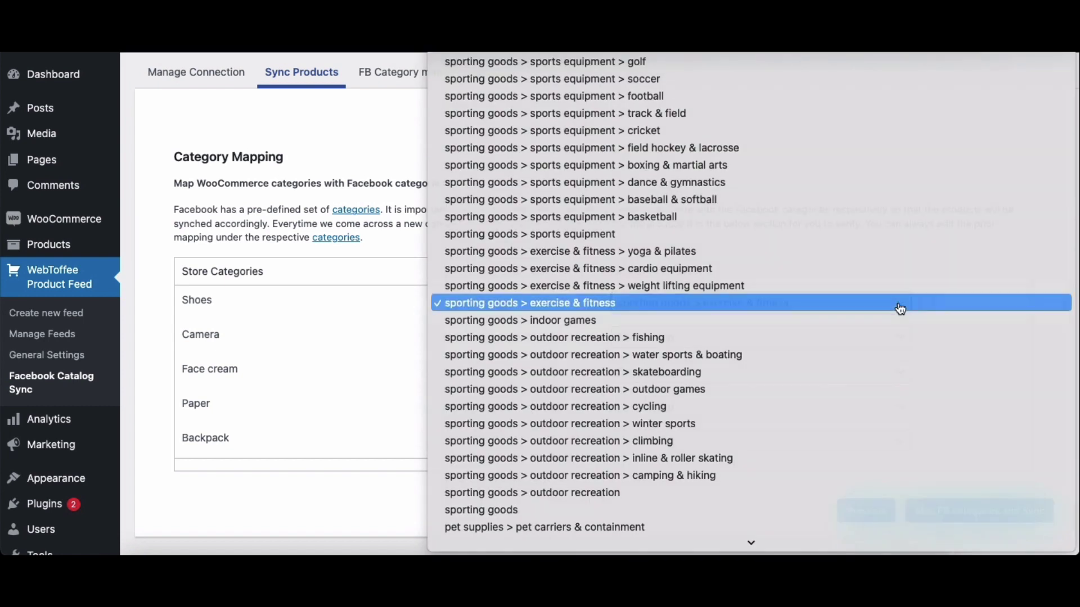
pyautogui.click(900, 306)
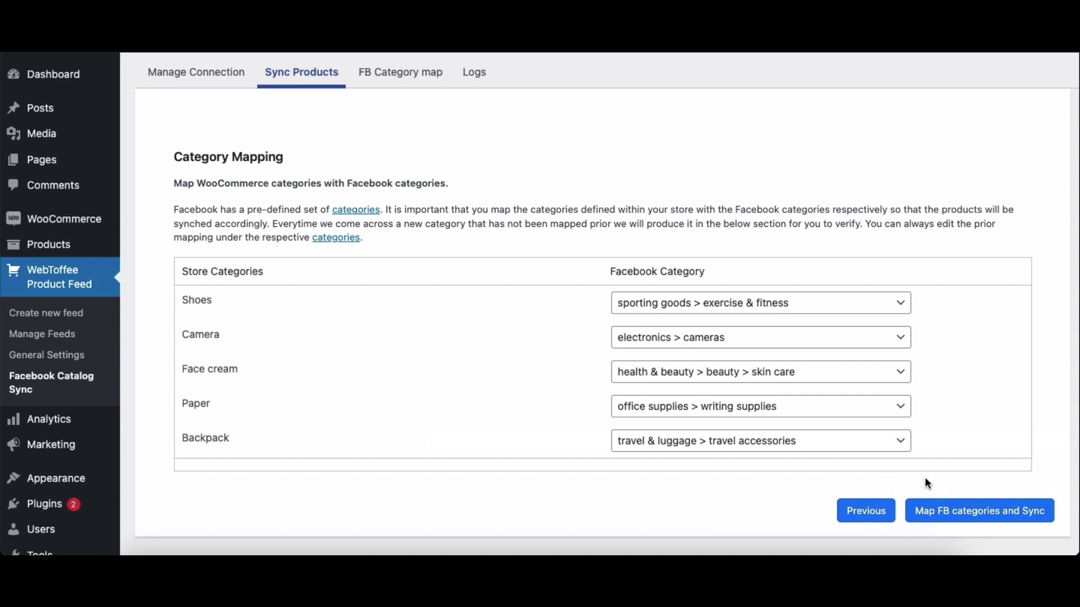
pyautogui.click(960, 516)
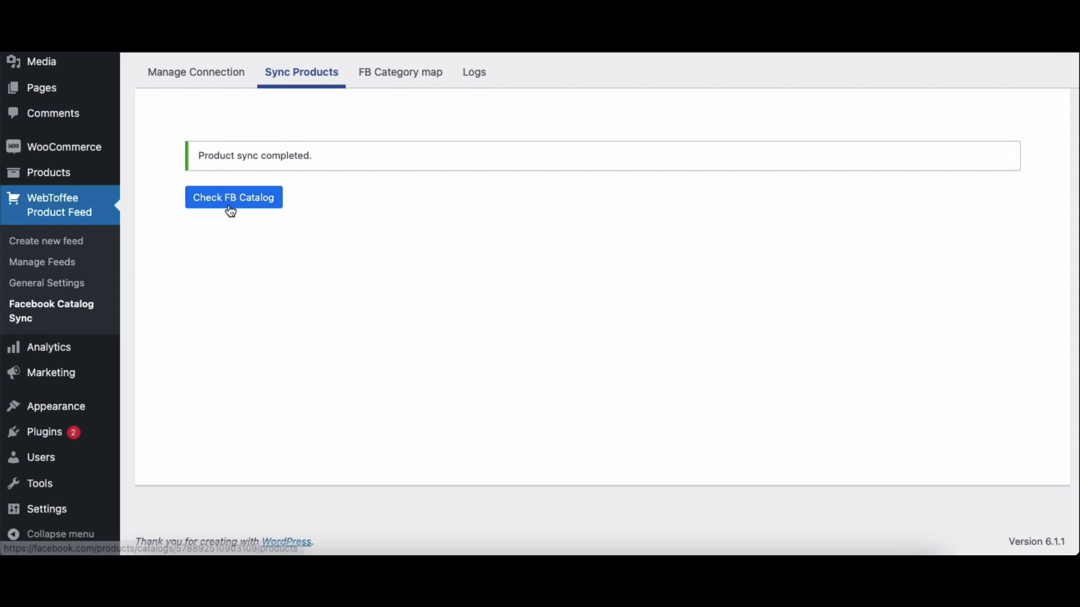
pyautogui.click(231, 211)
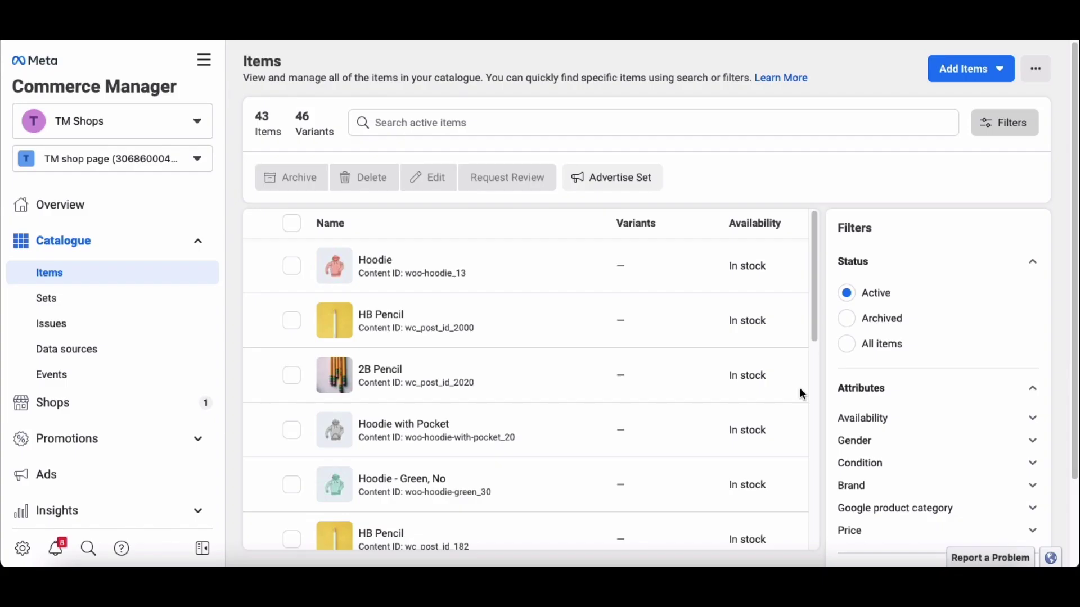